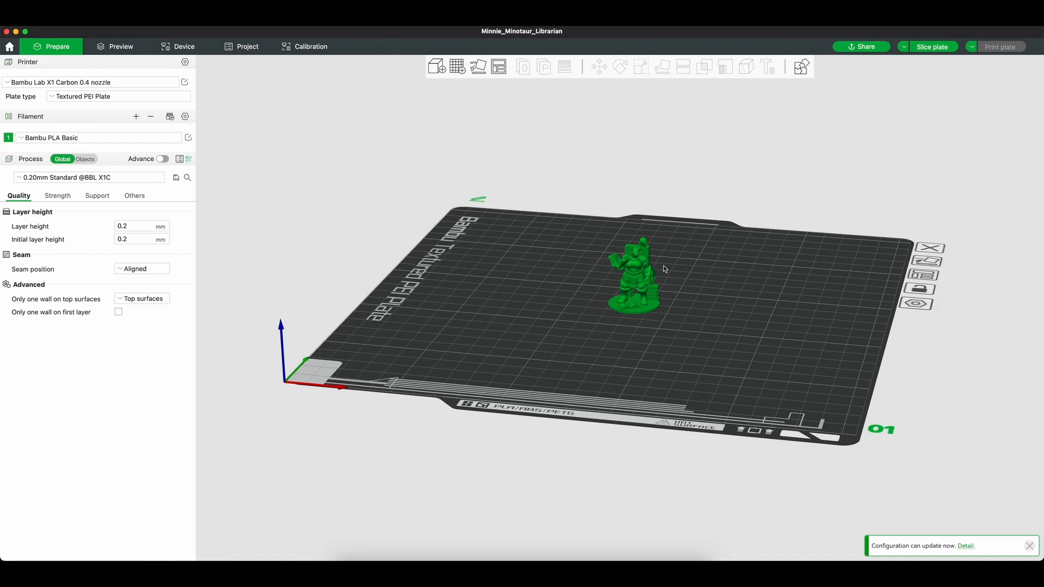
Step: Slice the plate without supports and examine the miniature's overhangs, including the held book, from several sides
scroll(670, 266, "up", 5)
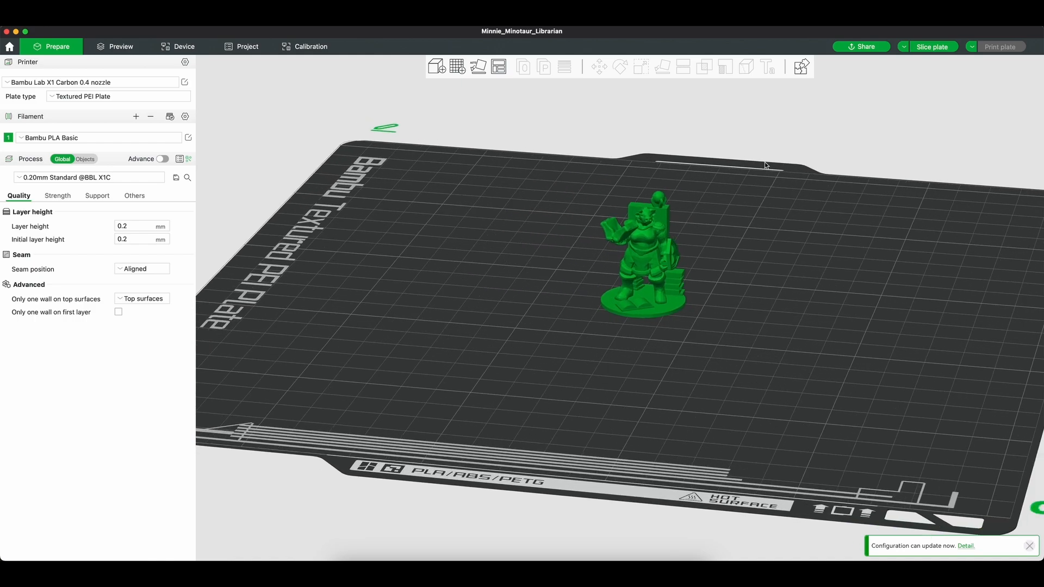
left_click(930, 49)
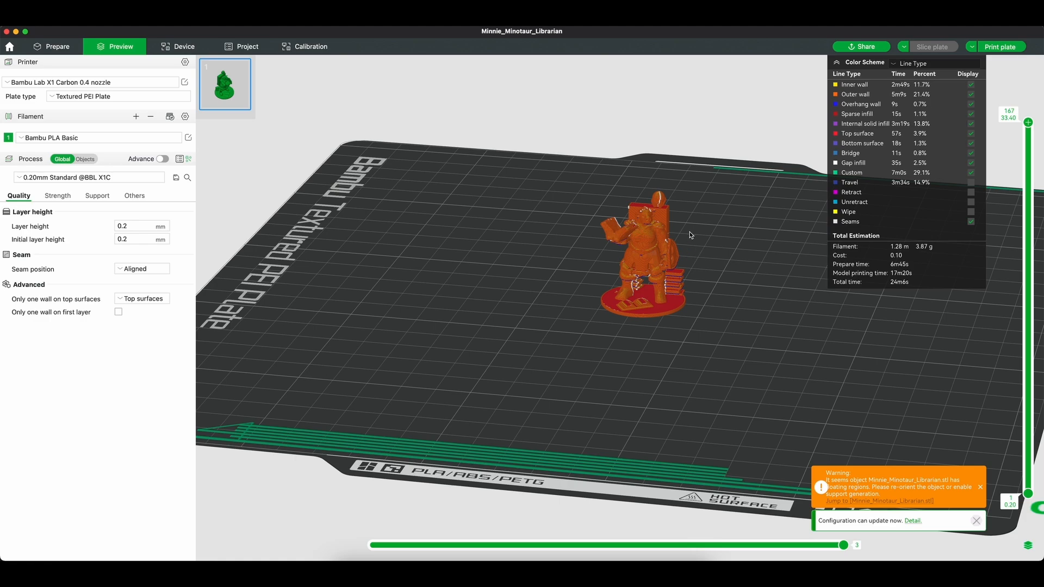
left_click_drag(689, 232, 690, 235)
scroll(689, 232, "up", 5)
left_click_drag(752, 321, 784, 318)
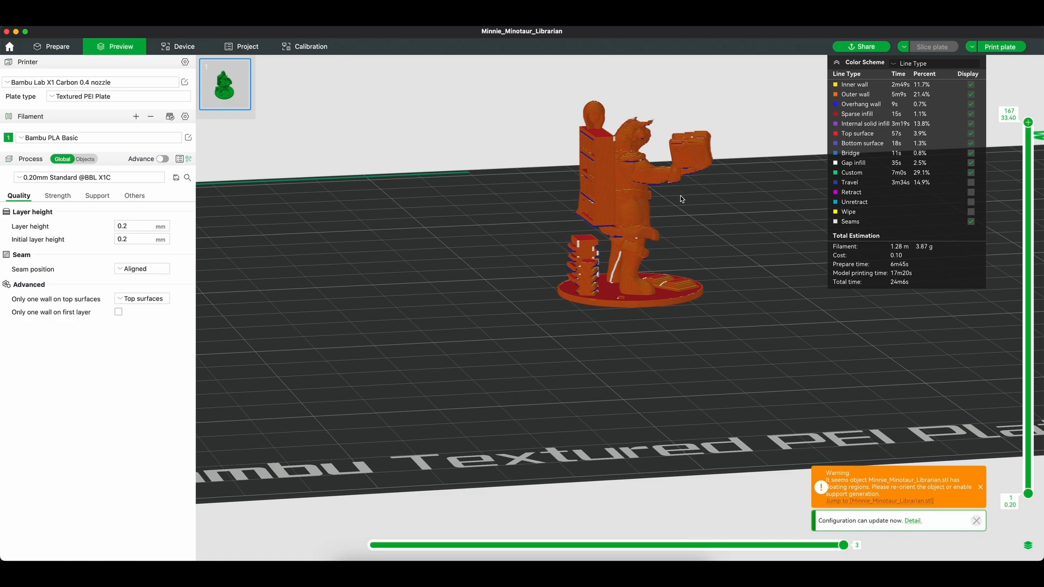
left_click_drag(727, 250, 663, 211)
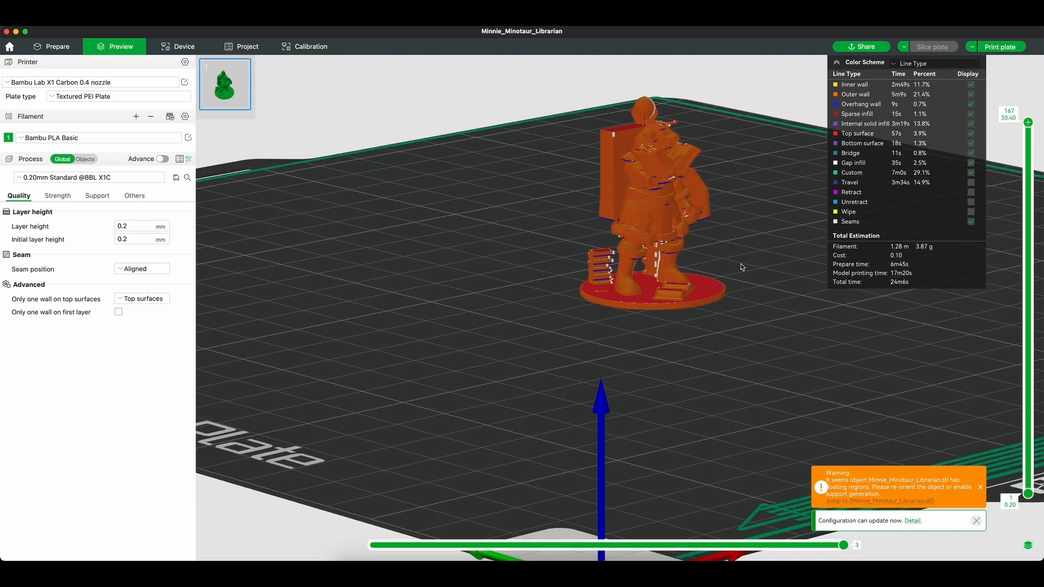
left_click_drag(751, 288, 782, 276)
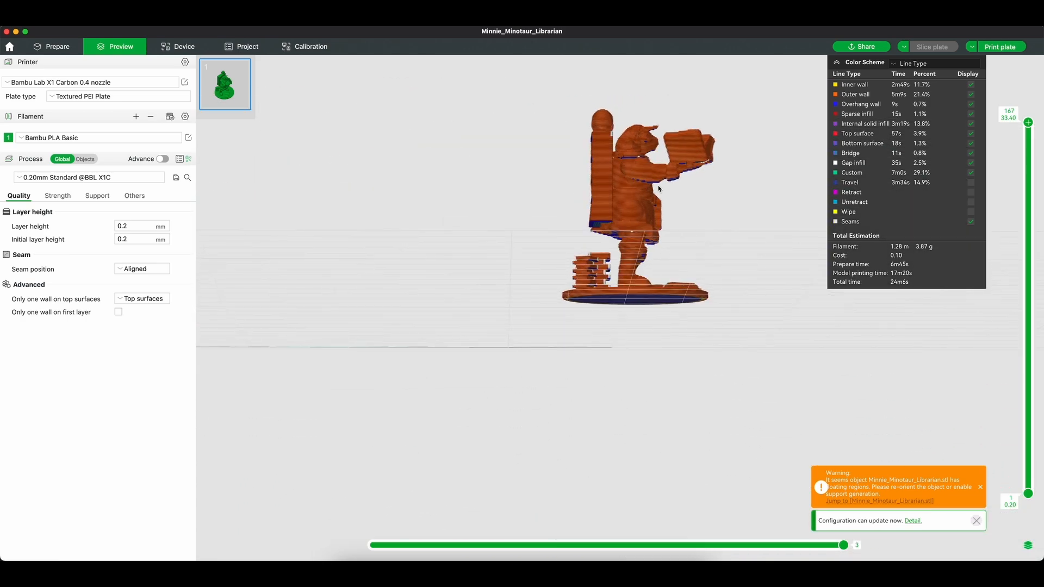
mouse_move(744, 240)
left_mouse_down()
mouse_move(681, 236)
mouse_move(739, 243)
left_mouse_up()
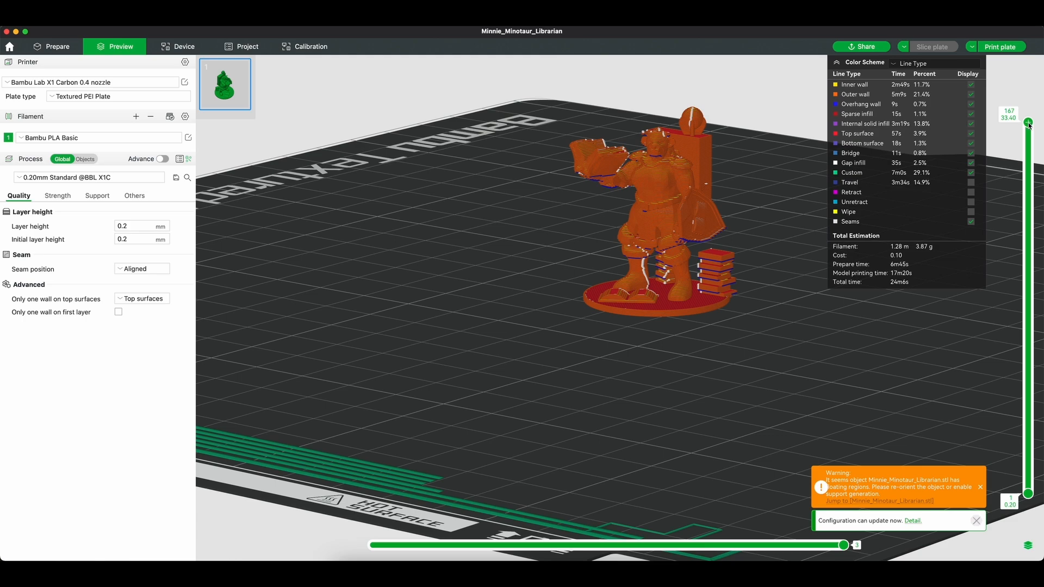
Step: Examine the sliced miniature's cross-sections at layers 100, 65 and 60, and restore the full-height layer view
left_click_drag(1028, 124, 1027, 272)
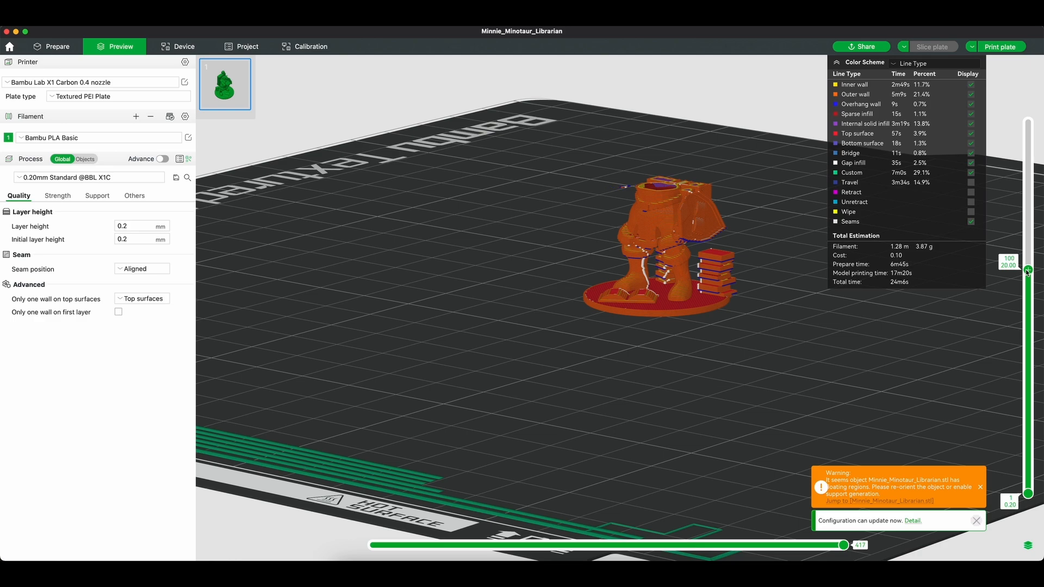
left_click_drag(1027, 272, 1025, 351)
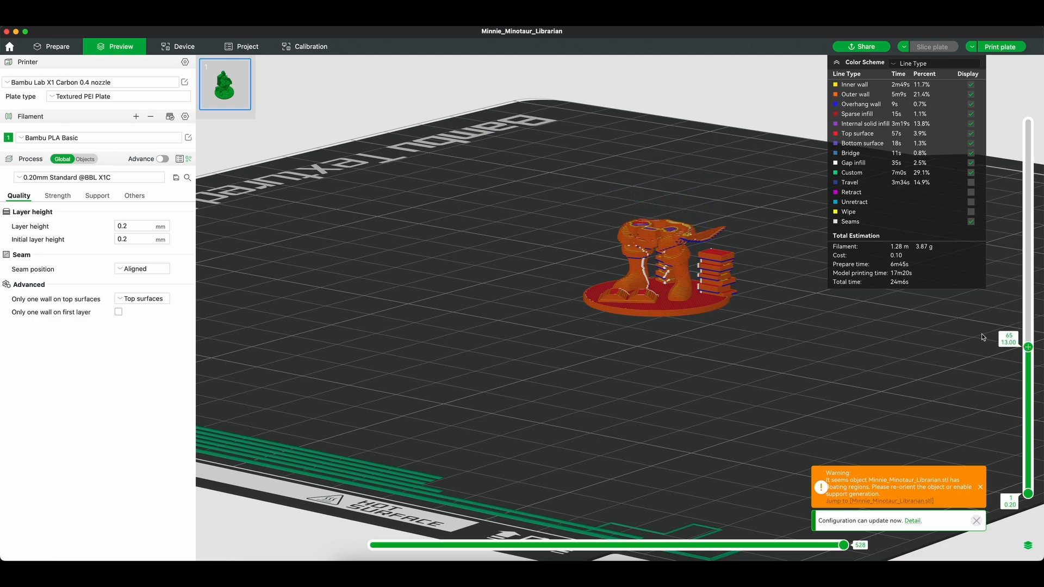
left_click_drag(850, 330, 847, 337)
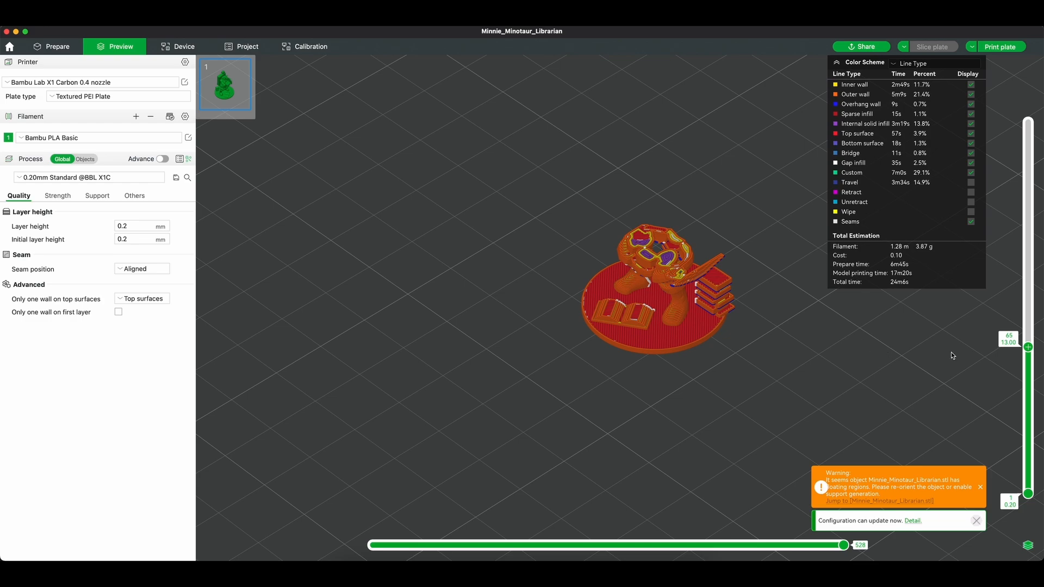
left_click_drag(1032, 347, 1031, 360)
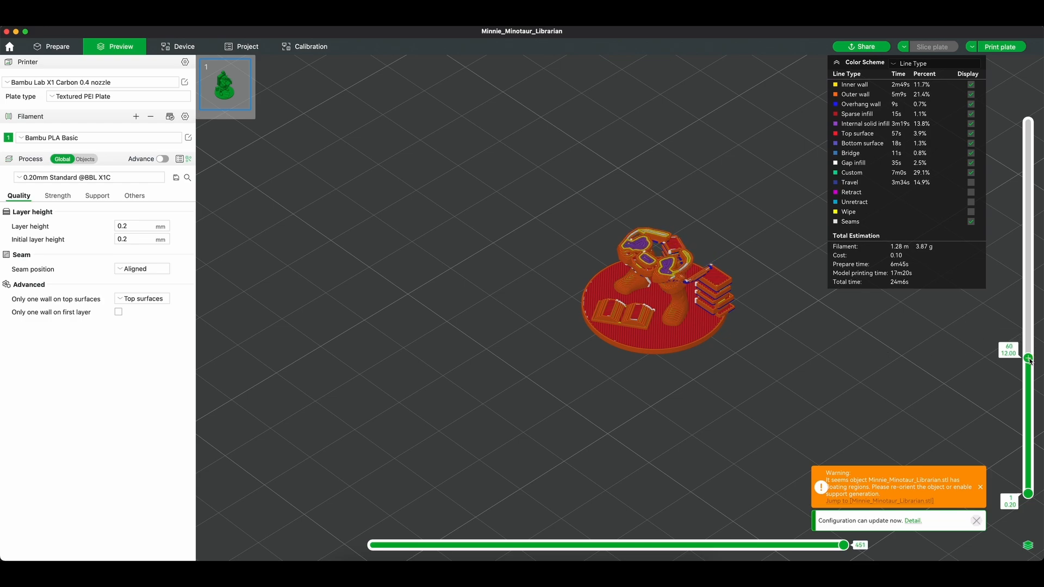
left_click_drag(764, 219, 762, 204)
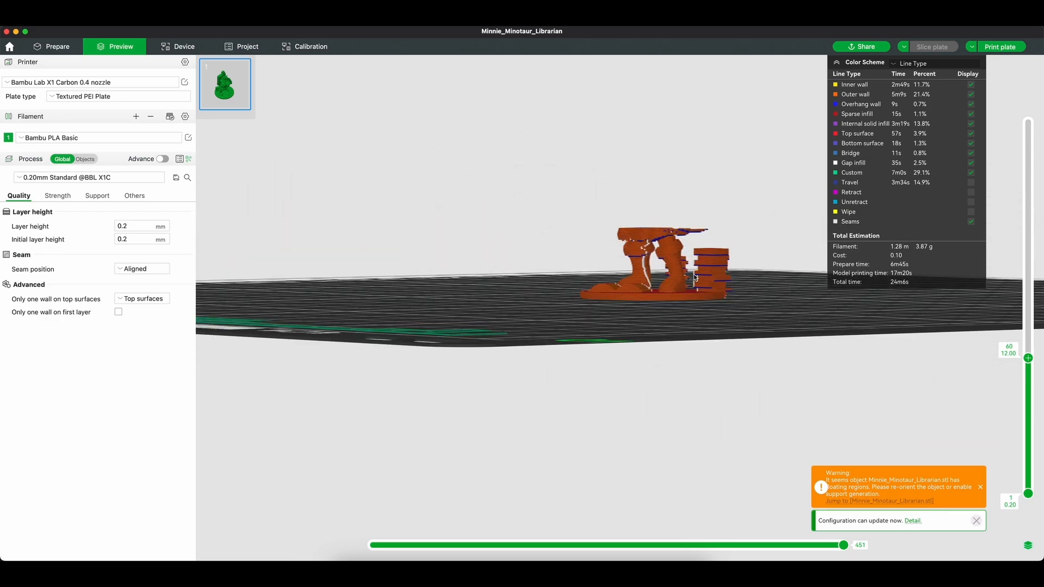
mouse_move(766, 283)
left_mouse_down()
mouse_move(782, 284)
mouse_move(764, 287)
left_mouse_up()
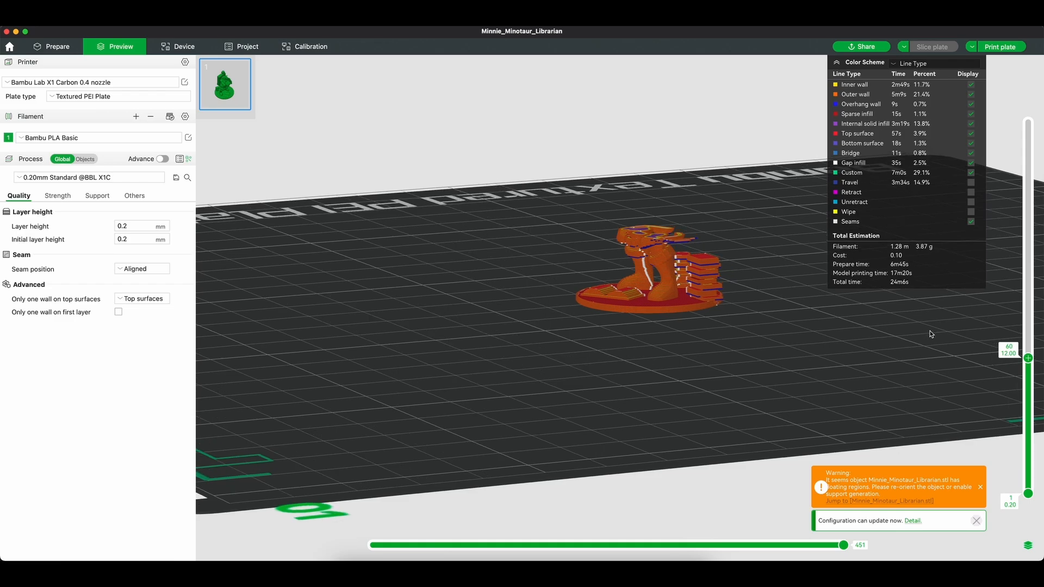
left_click_drag(1028, 358, 1038, 122)
Step: Examine the unsupported overhangs on the miniature's bookshelf, skirt and arms from the side, back and front
left_click_drag(594, 337, 643, 345)
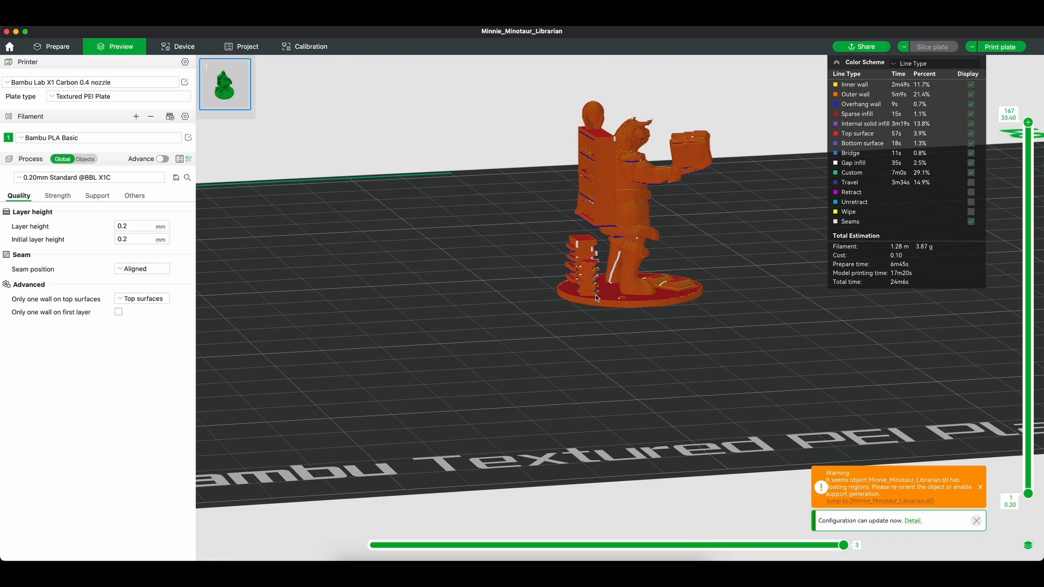
left_click_drag(598, 298, 605, 346)
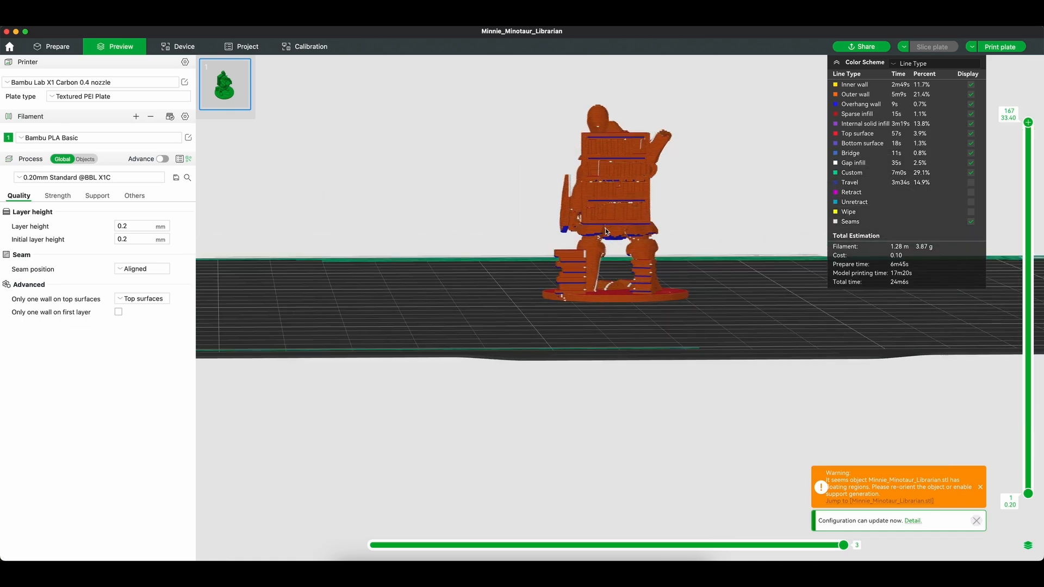
scroll(605, 230, "down", 6)
scroll(605, 230, "up", 5)
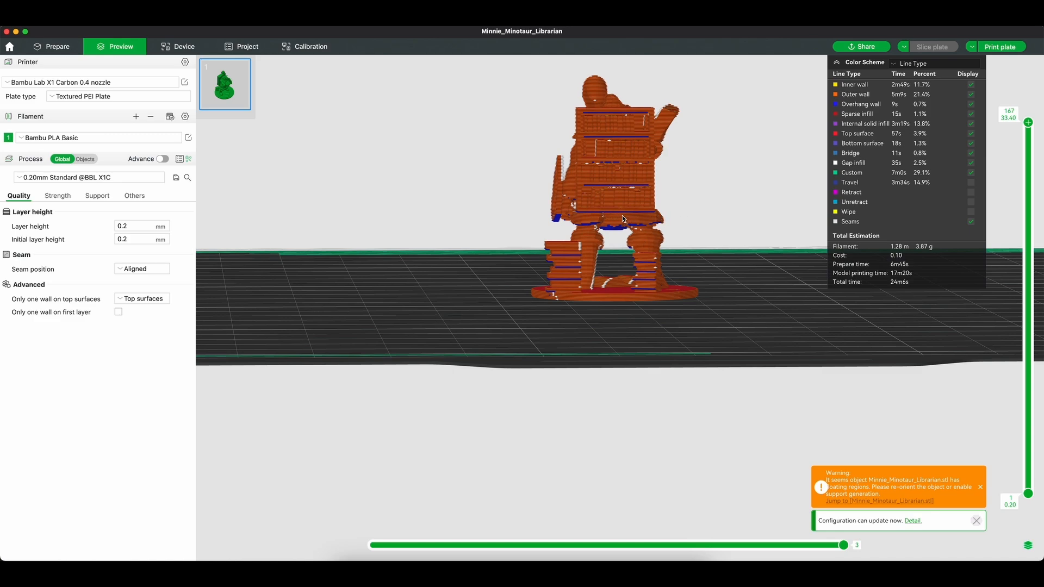
left_click_drag(721, 328, 668, 329)
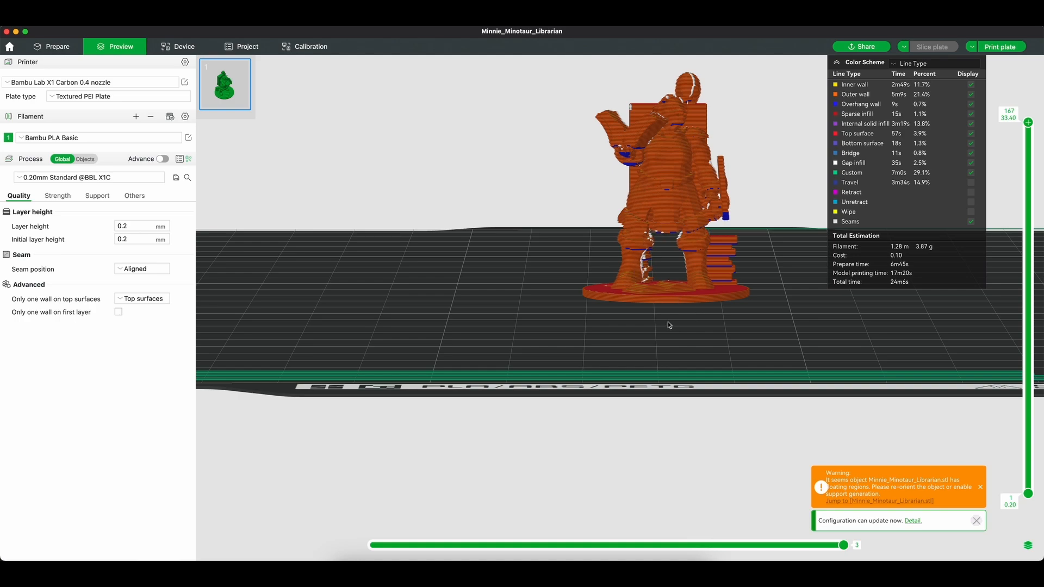
mouse_move(608, 324)
left_mouse_down()
mouse_move(676, 324)
mouse_move(608, 322)
left_mouse_up()
scroll(672, 323, "down", 8)
Step: Enable supports for the miniature with the type kept at normal(auto), and slice the plate again
left_click(50, 46)
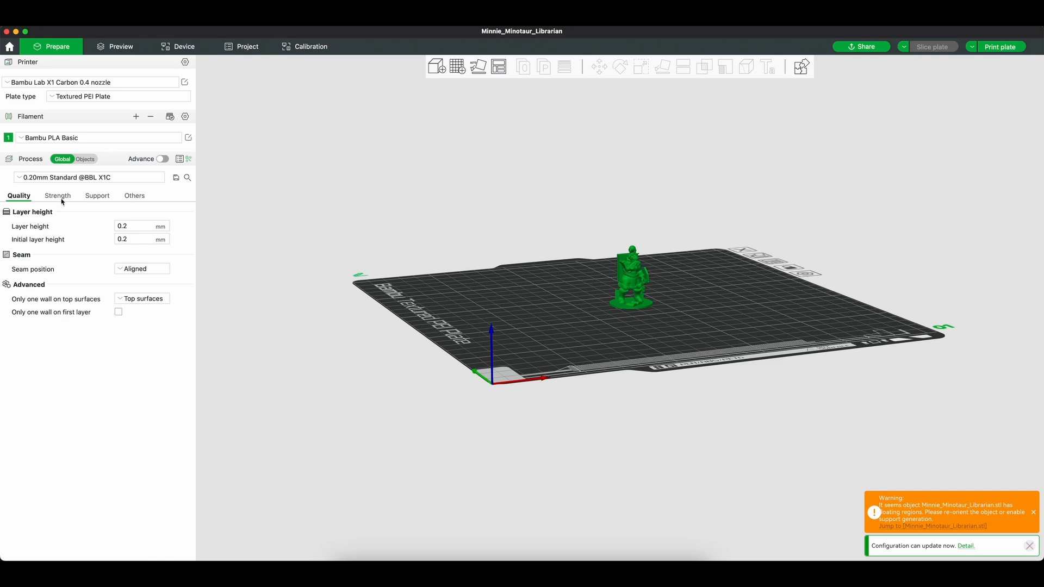
left_click(96, 198)
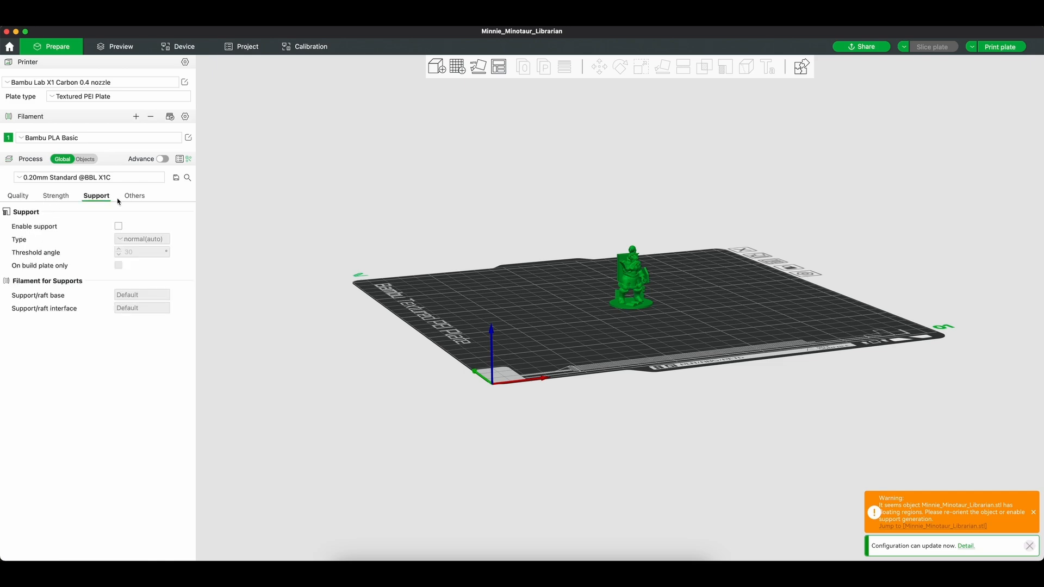
left_click(119, 227)
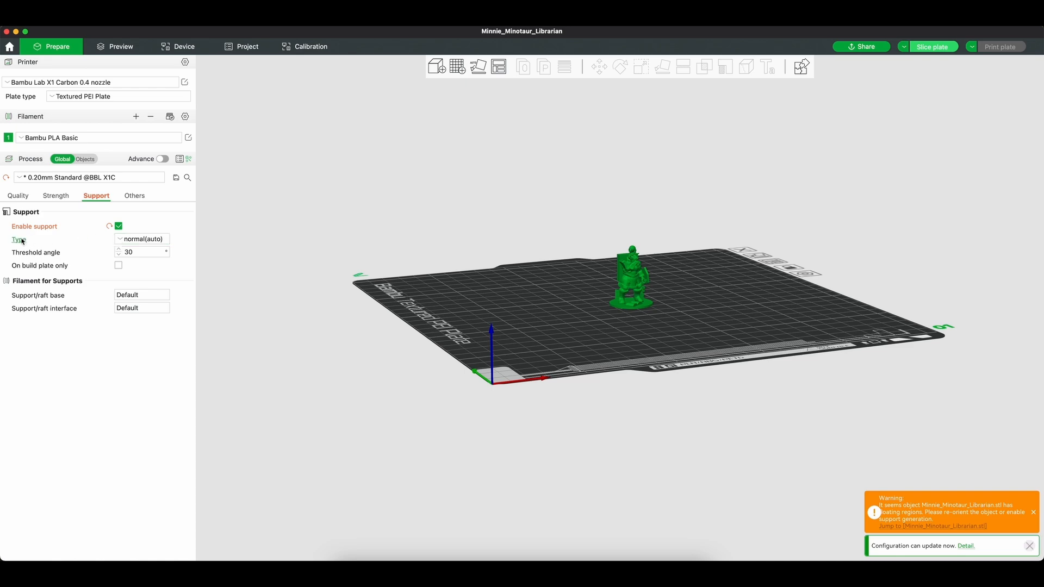
left_click(121, 242)
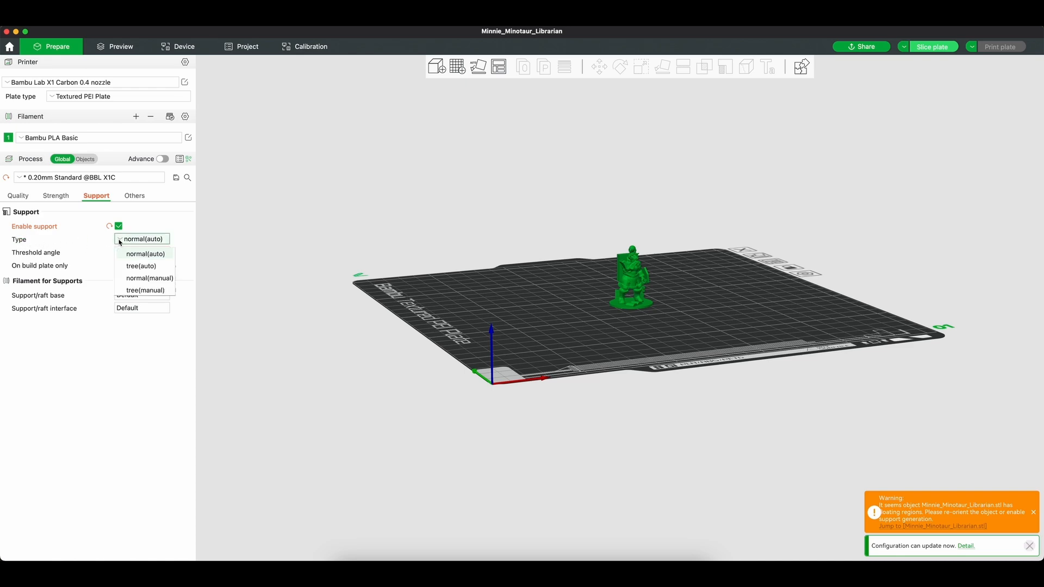
left_click(120, 242)
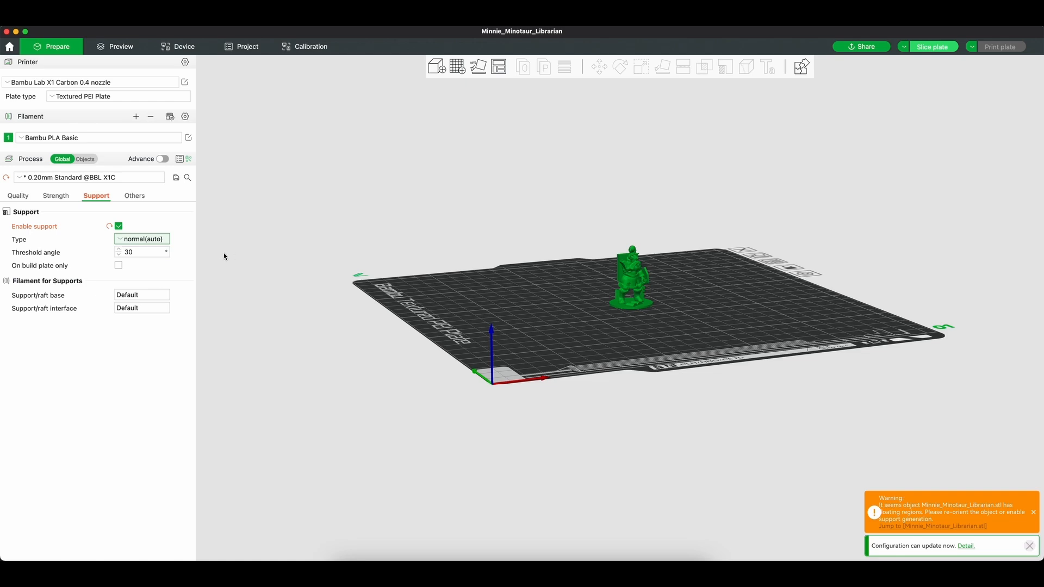
left_click(917, 52)
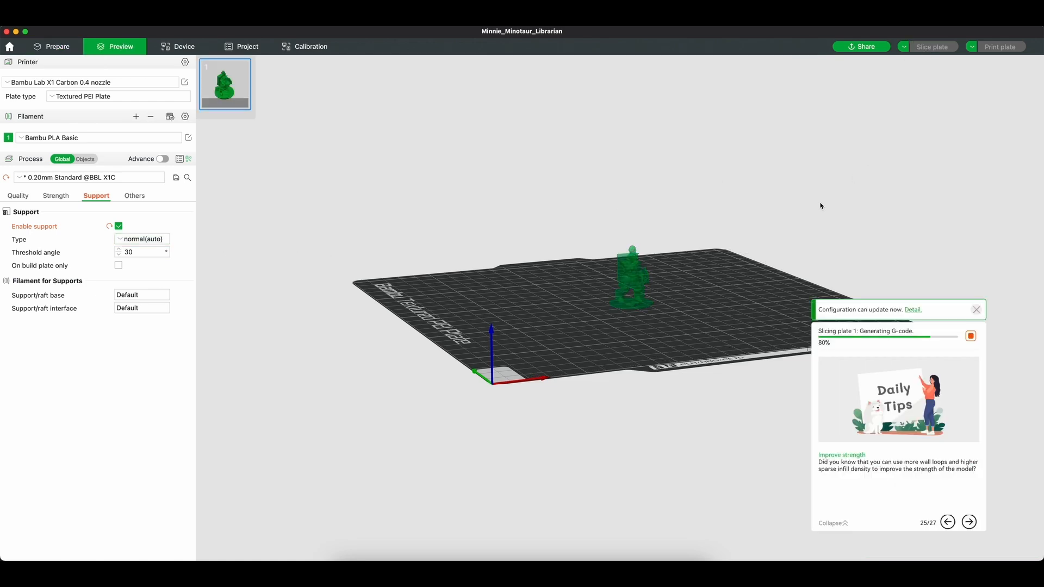
Step: Examine the normal supports generated around the miniature's book, bookshelf, skirt and base from all sides
scroll(647, 277, "up", 5)
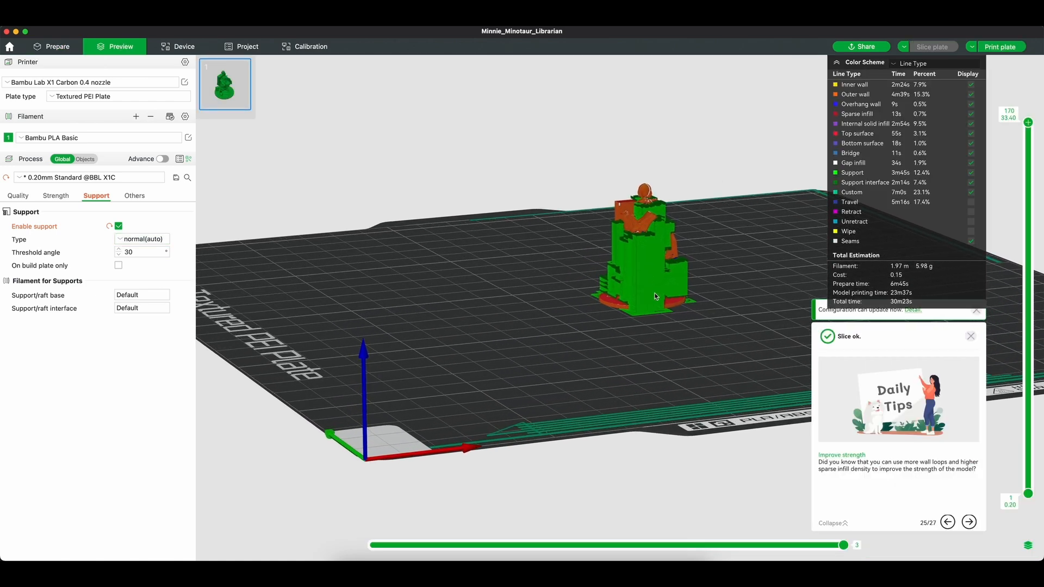
scroll(629, 354, "up", 3)
left_click_drag(628, 353, 588, 367)
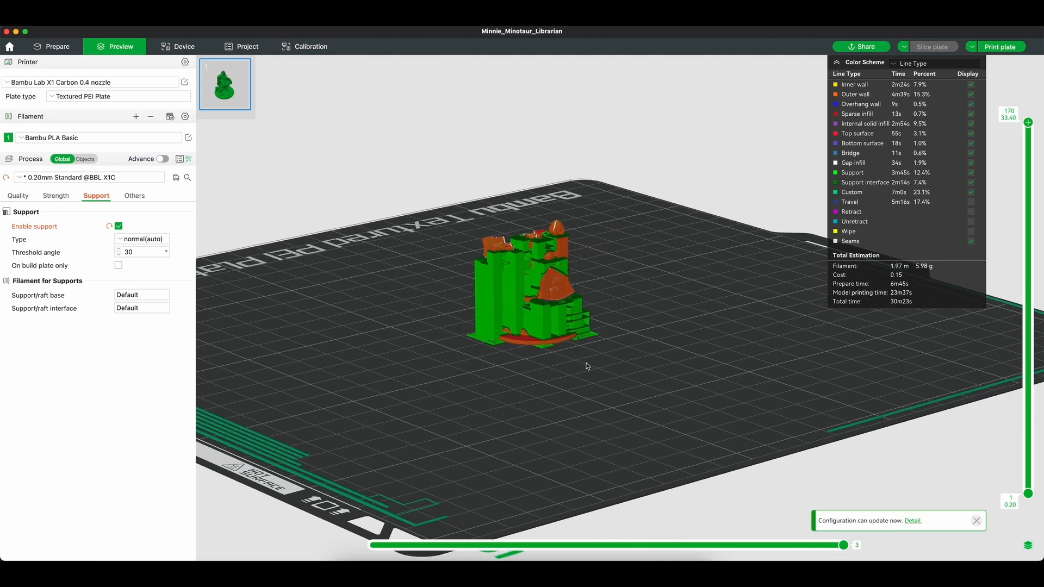
scroll(535, 277, "up", 5)
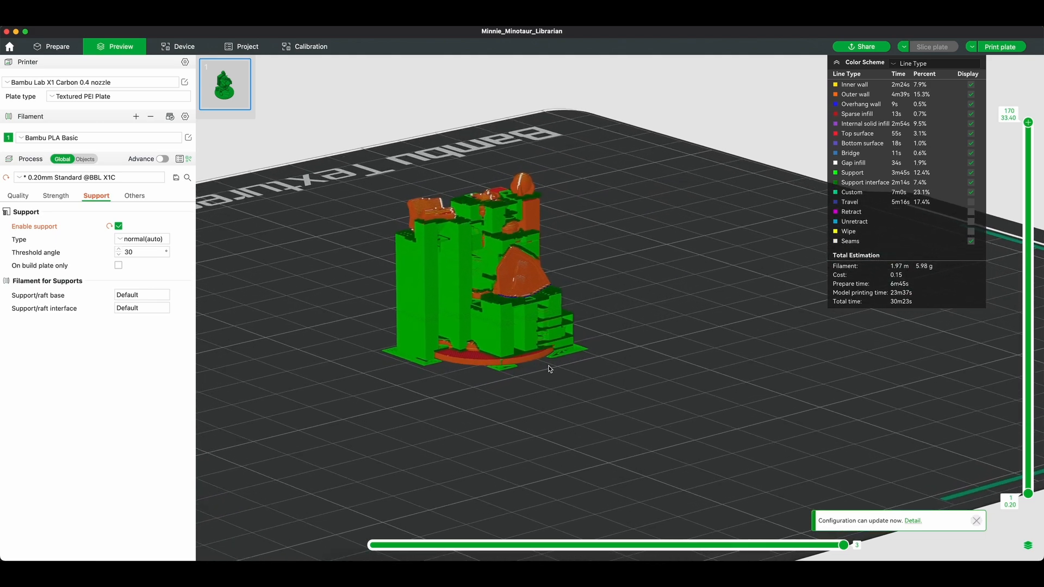
right_click_drag(548, 368, 602, 374)
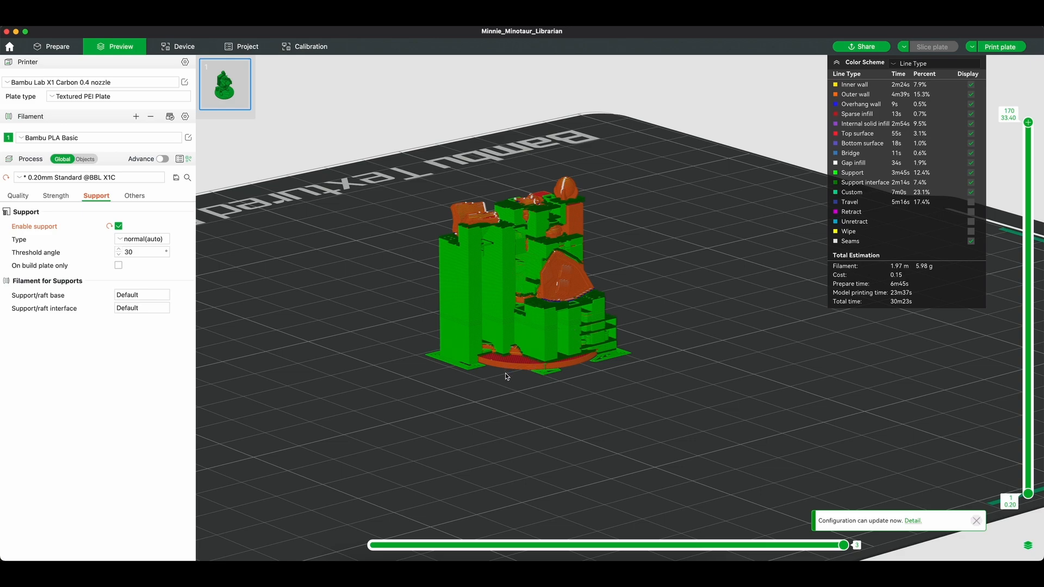
left_click_drag(505, 373, 566, 379)
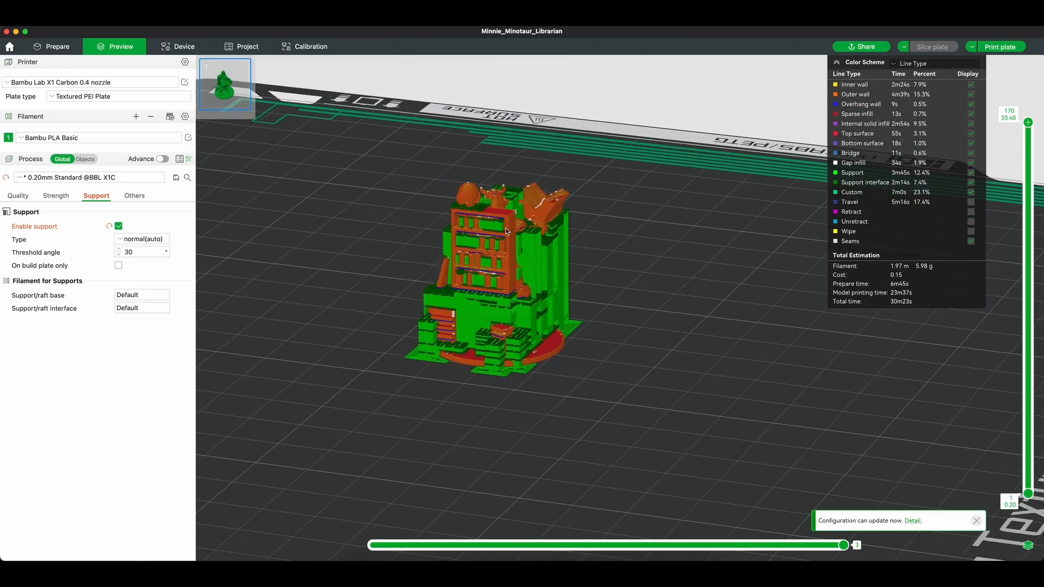
scroll(481, 195, "up", 3)
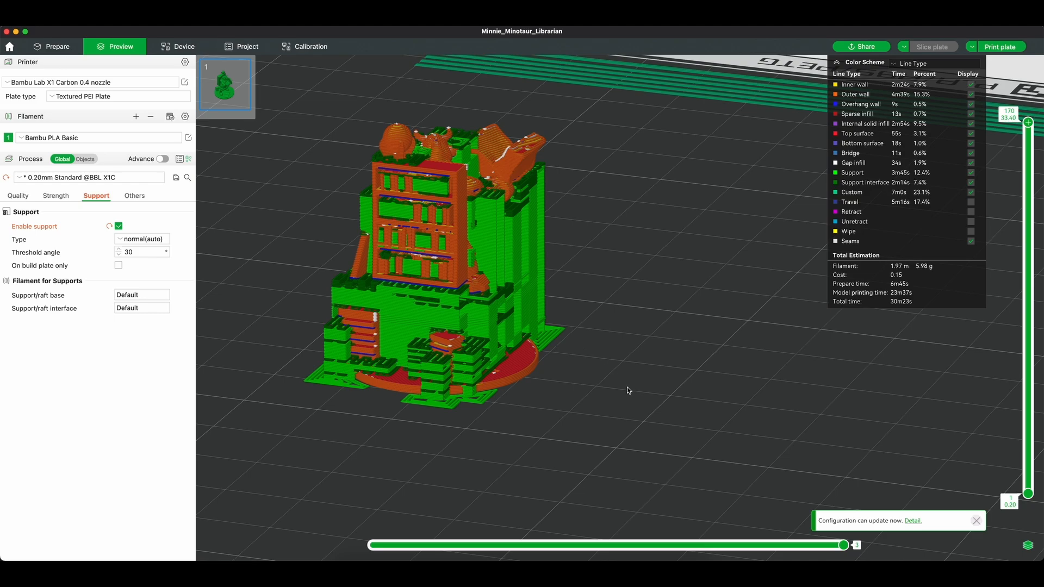
left_click_drag(627, 390, 570, 389)
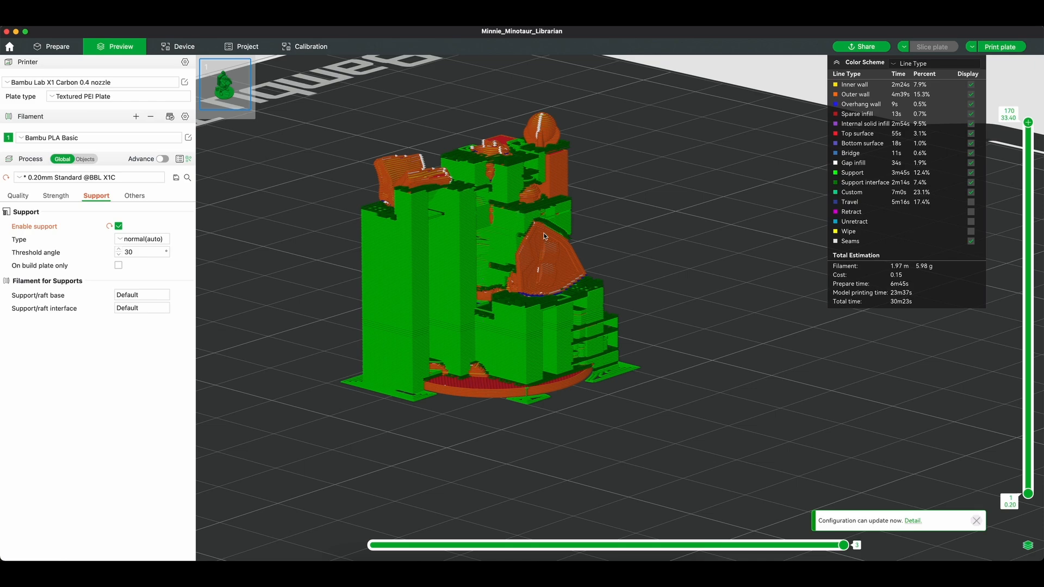
left_click_drag(547, 289, 683, 308)
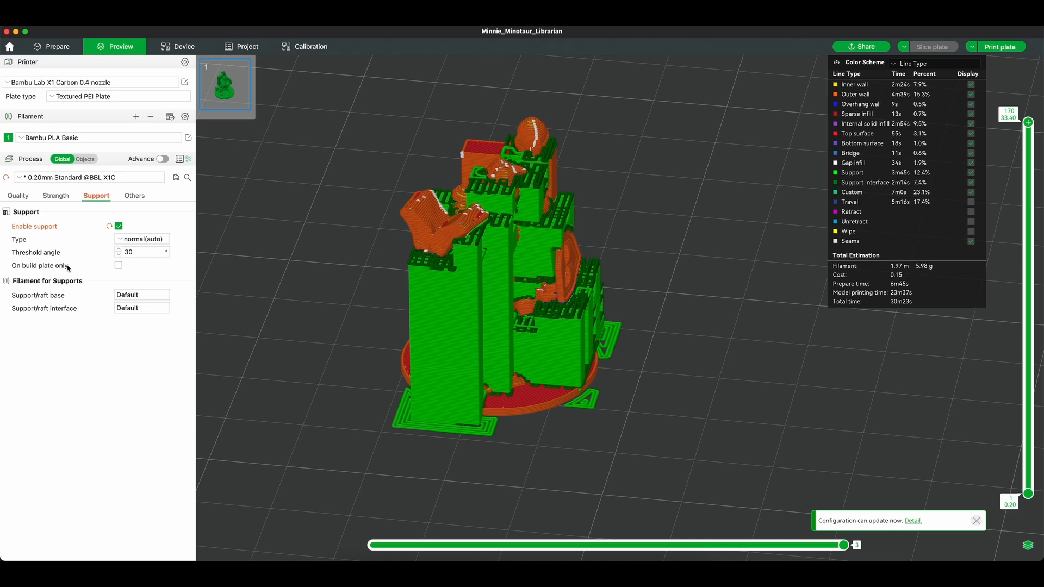
Step: Restrict the supports to the build plate only, re-slice the plate, and inspect the supports around the miniature
left_click(120, 267)
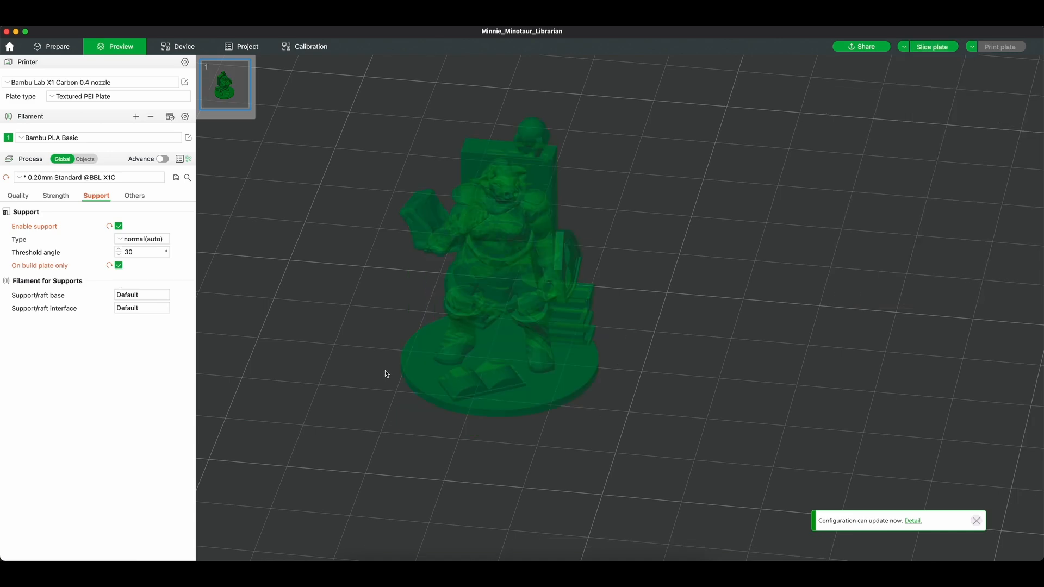
left_click(934, 47)
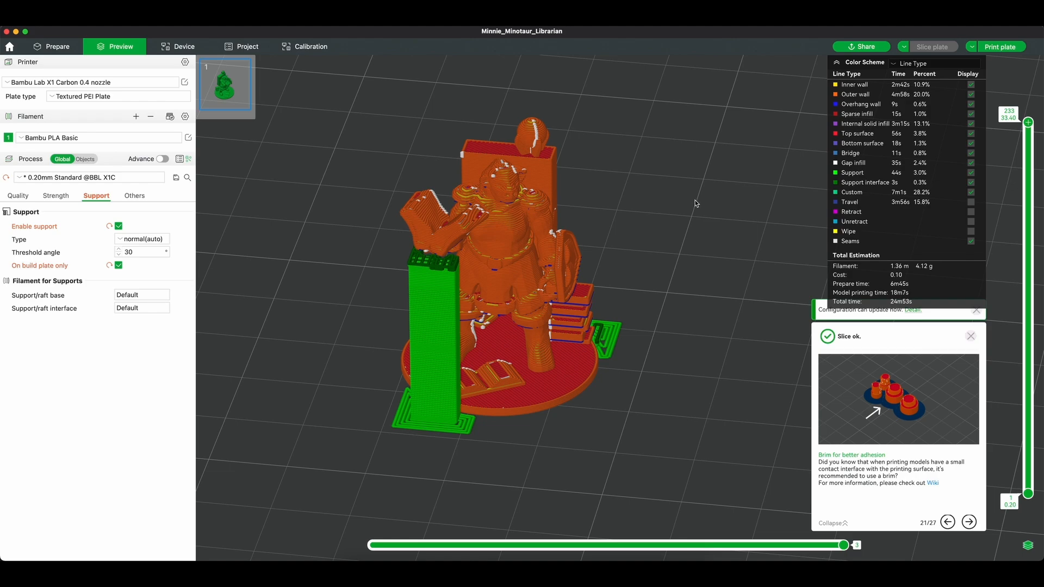
mouse_move(679, 199)
left_mouse_down()
mouse_move(668, 197)
mouse_move(689, 194)
left_mouse_up()
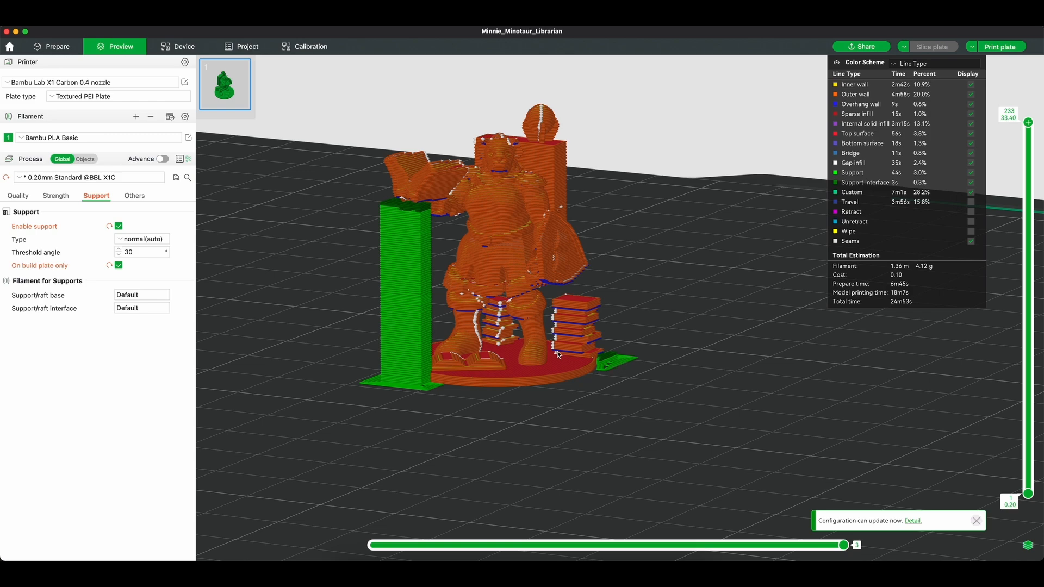
left_click_drag(617, 356, 632, 342)
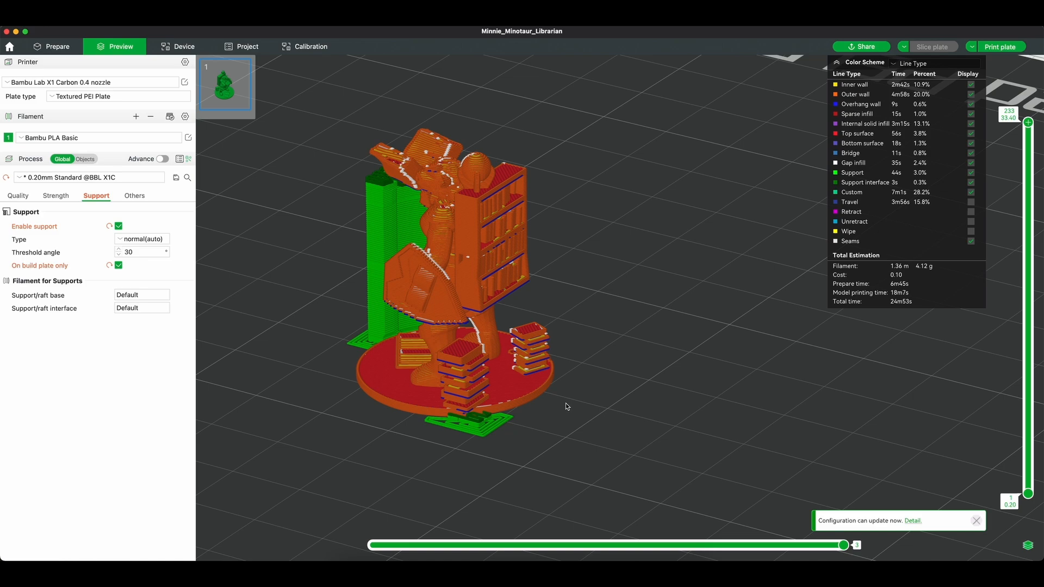
left_click_drag(565, 406, 578, 406)
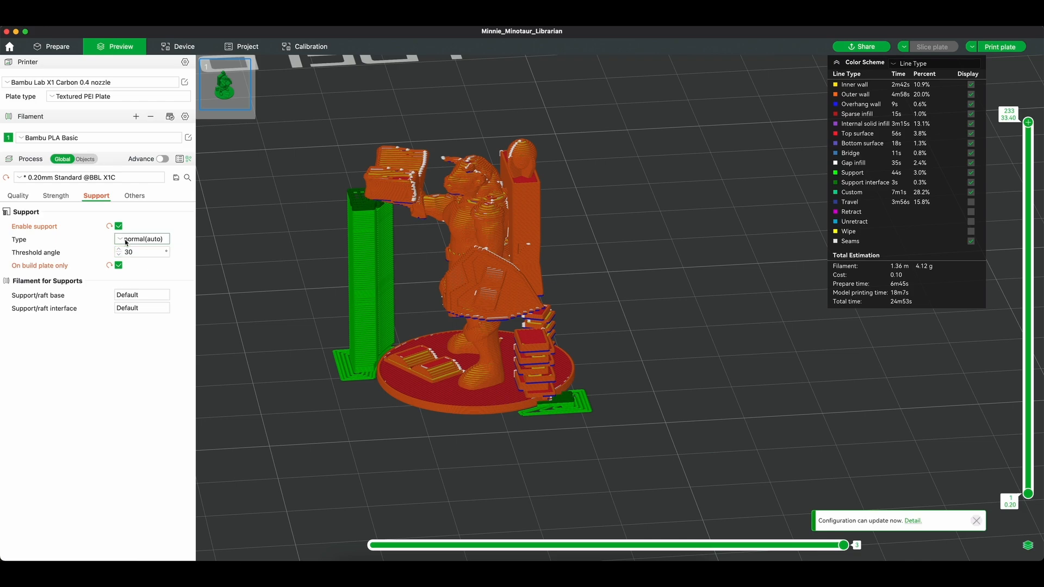
Step: Re-slice the plate with the support type changed to tree(auto), and inspect the tree supports around the book, skirt and bookshelf
left_click(123, 241)
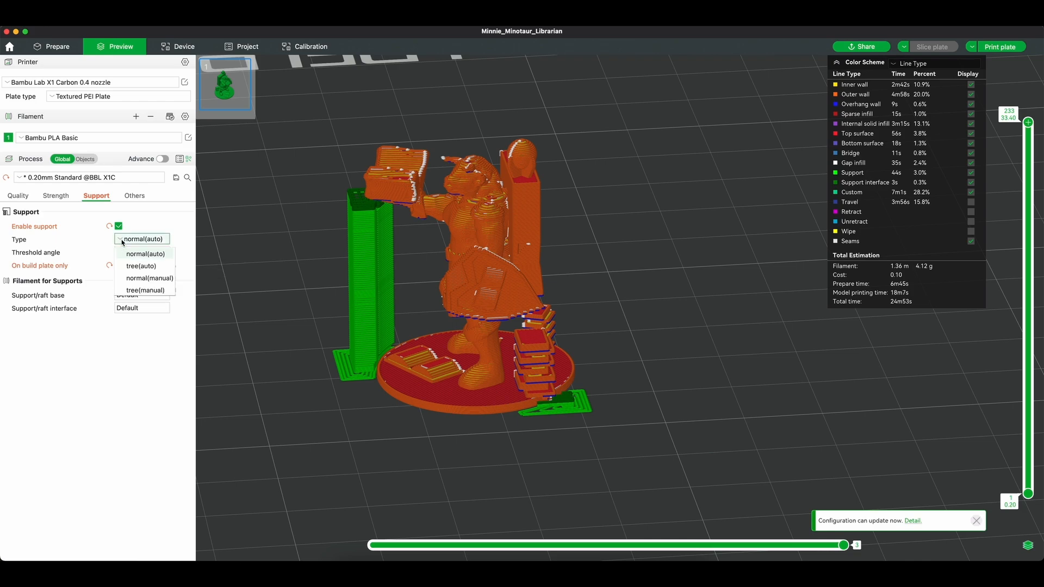
left_click(135, 266)
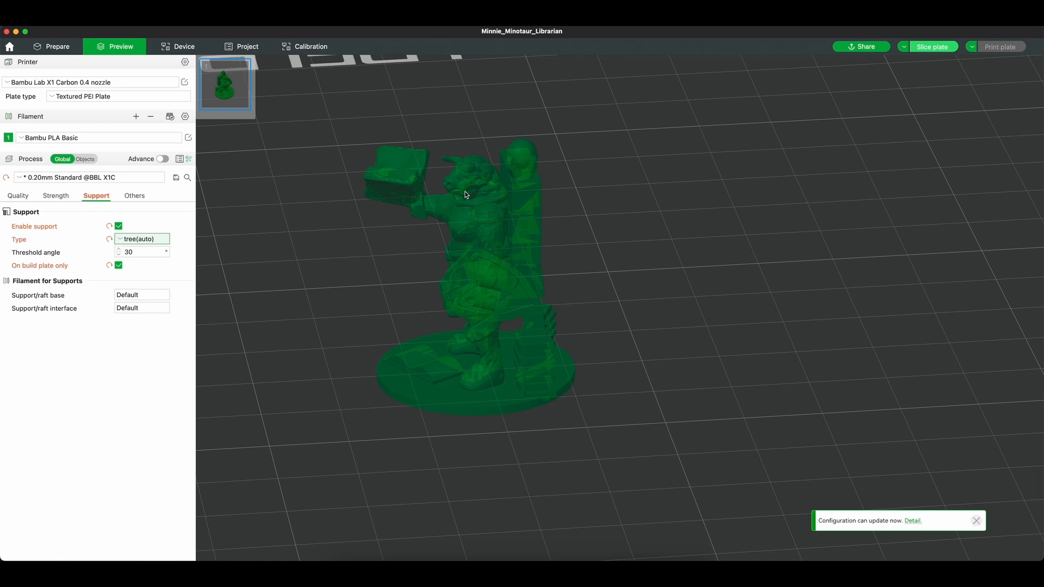
left_click(928, 48)
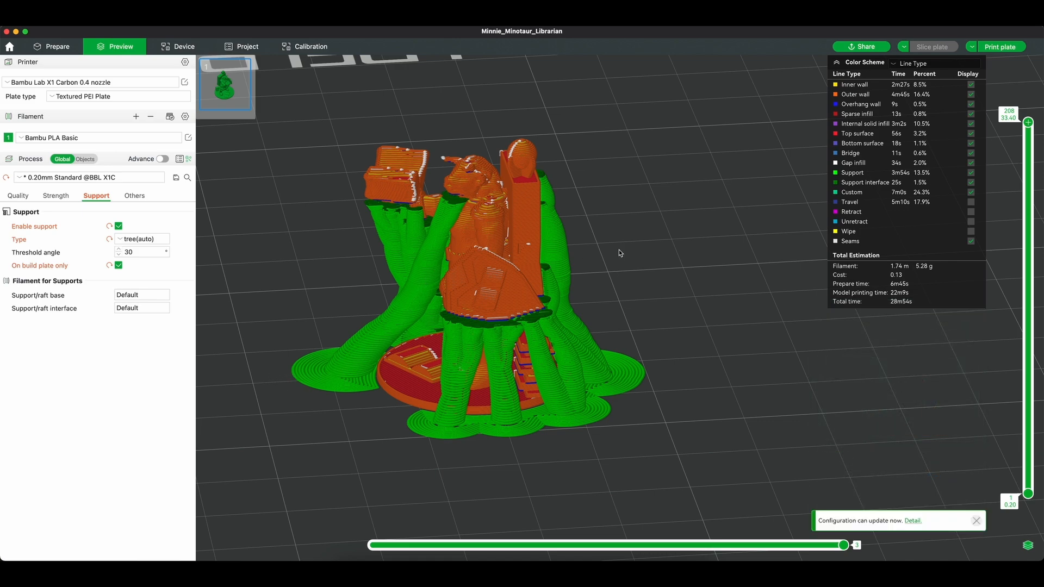
left_click_drag(687, 283, 708, 280)
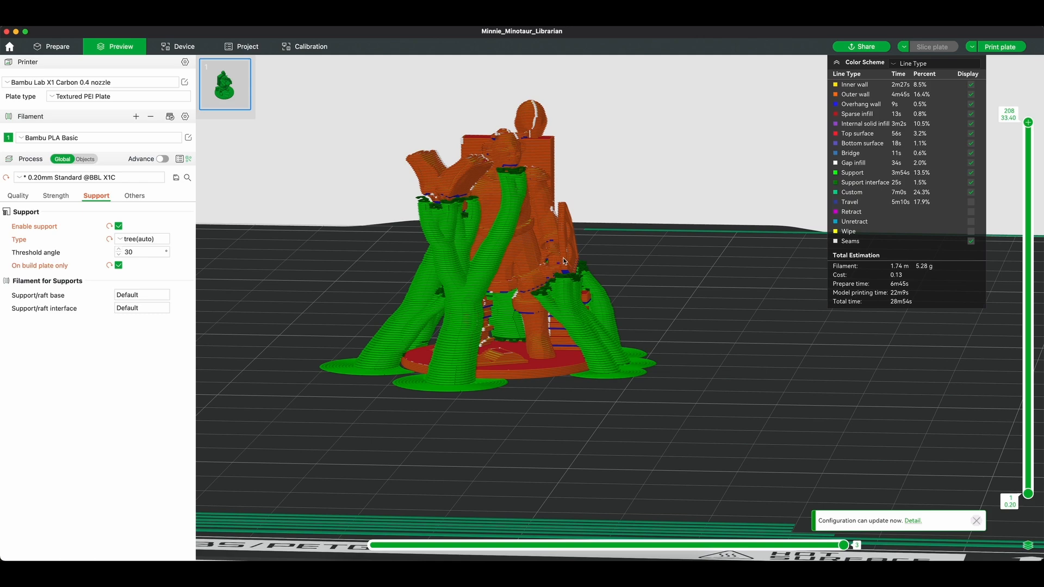
left_click_drag(622, 247, 532, 234)
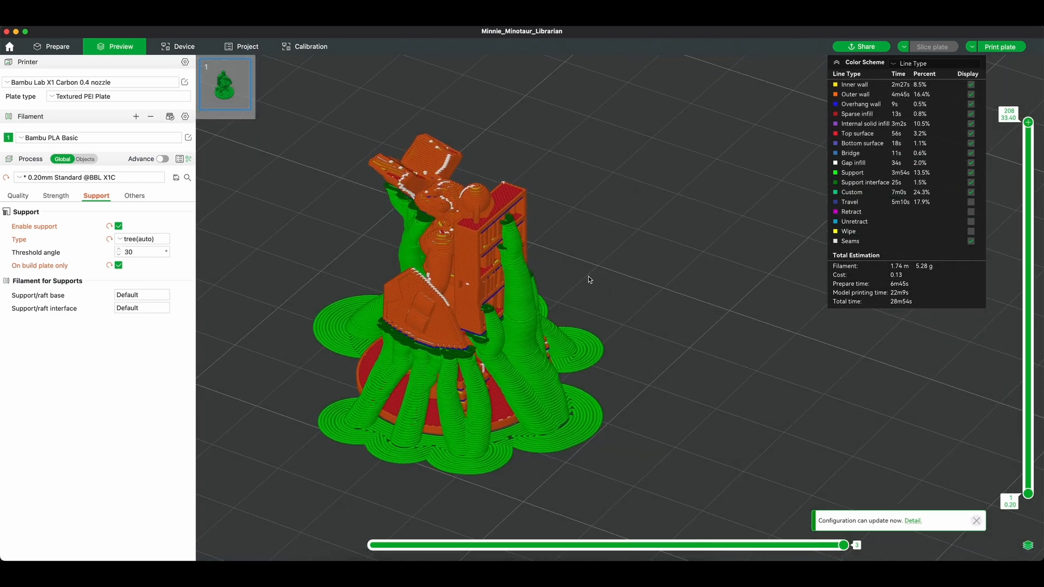
left_click_drag(652, 300, 637, 297)
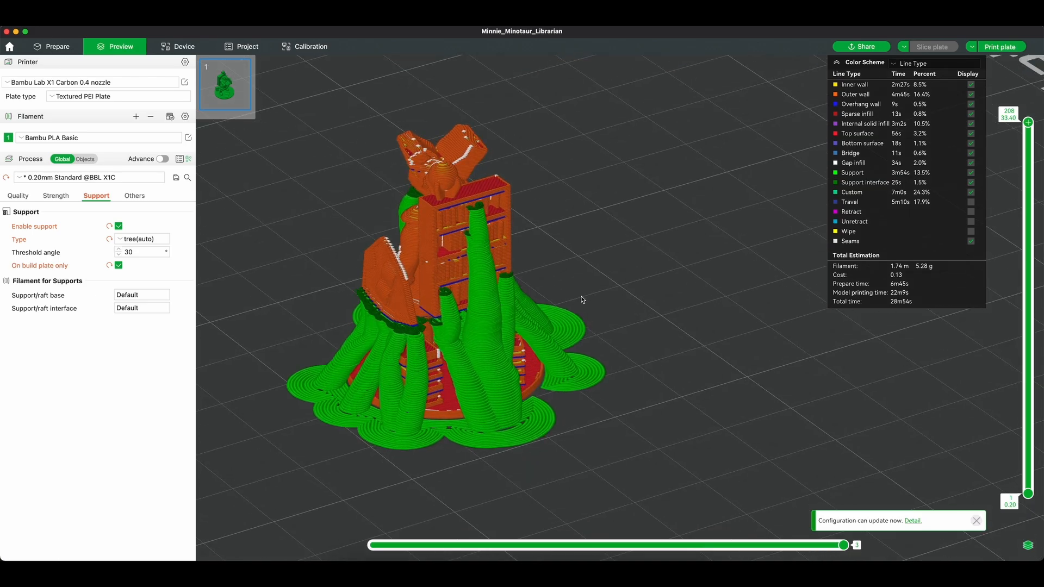
left_click_drag(586, 291, 301, 292)
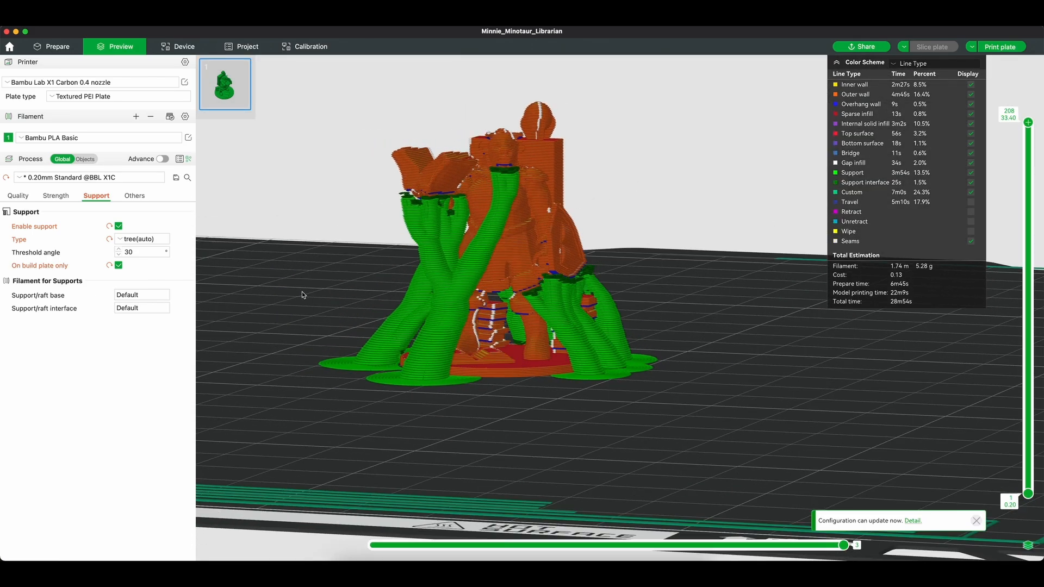
Step: Change the support type to tree(manual) and start support painting on the miniature
left_click(123, 243)
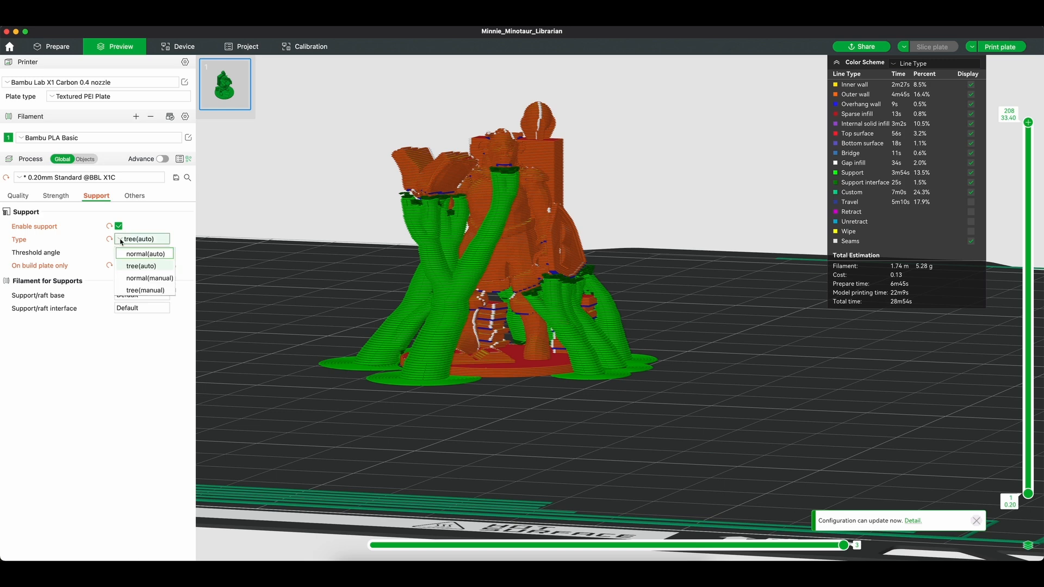
left_click(141, 290)
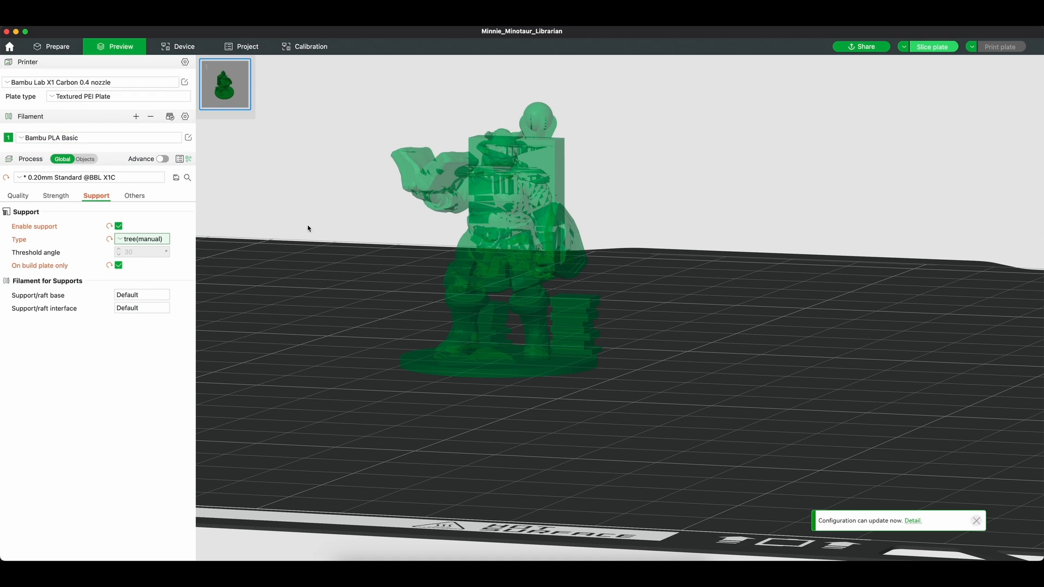
left_click(57, 47)
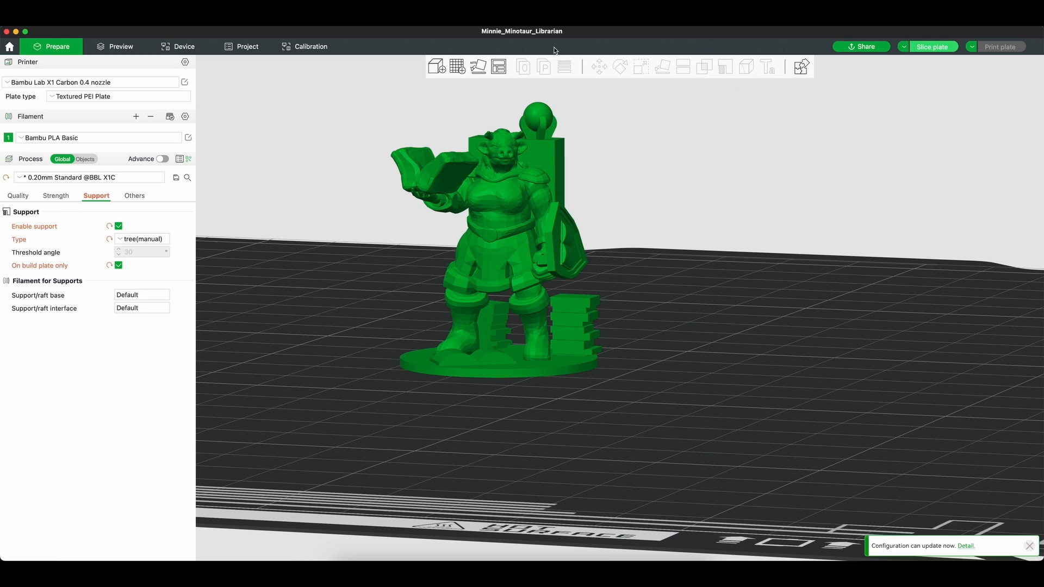
left_click(494, 191)
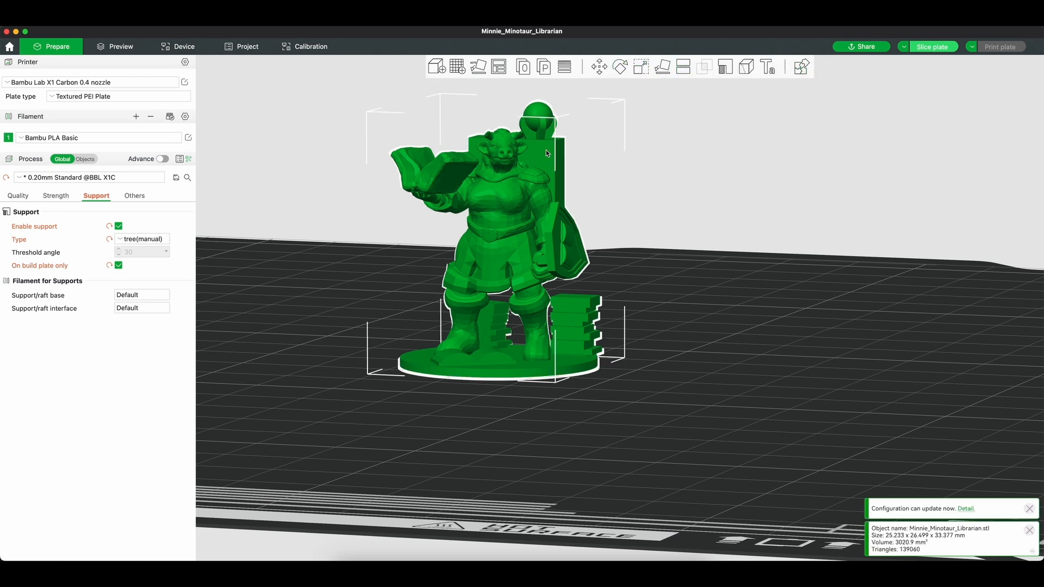
left_click(726, 69)
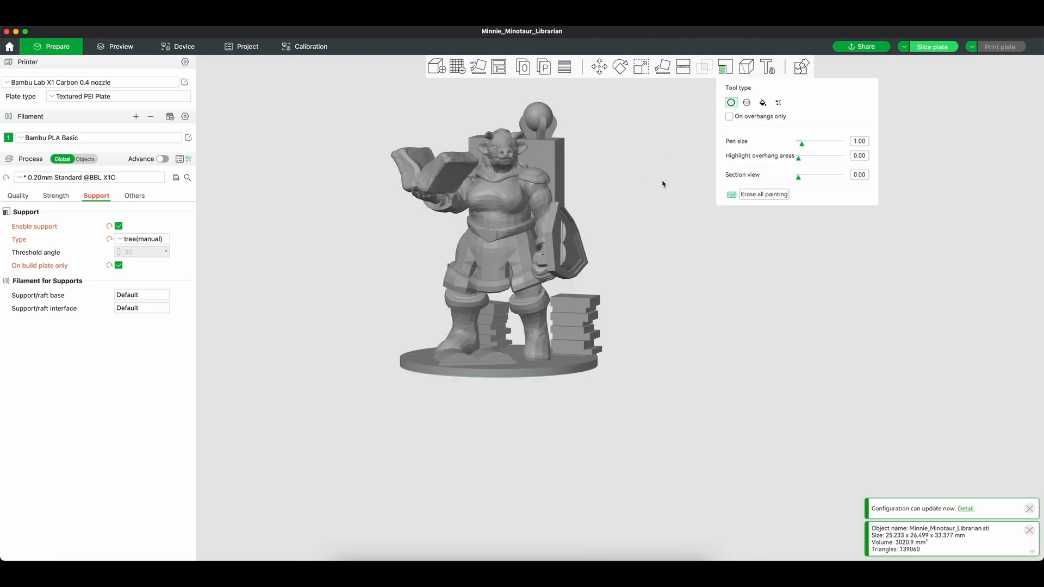
Step: Restrict support painting to overhangs only and highlight the overhang areas at 33
left_click(730, 118)
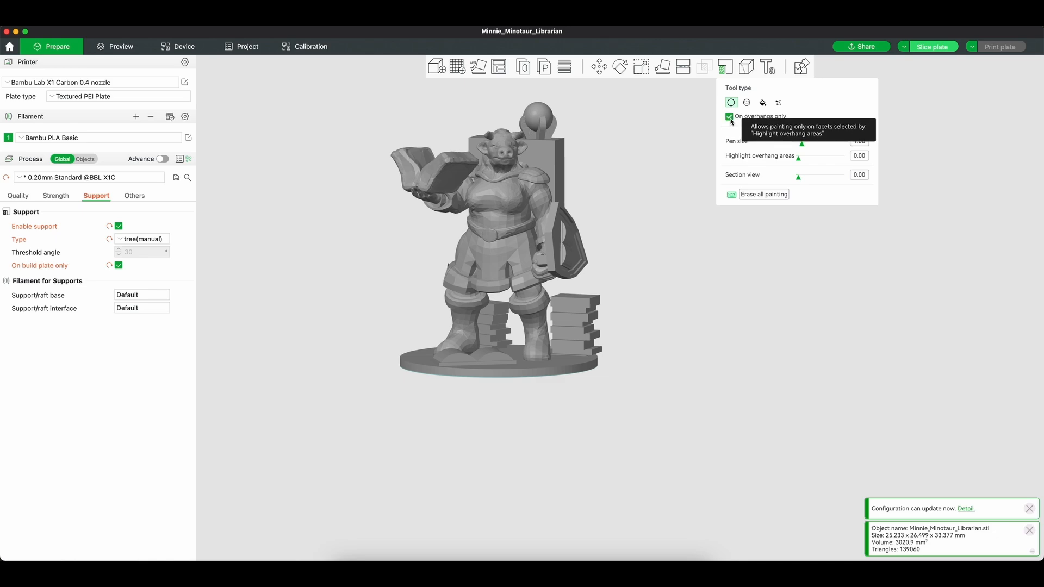
left_click_drag(637, 219, 635, 193)
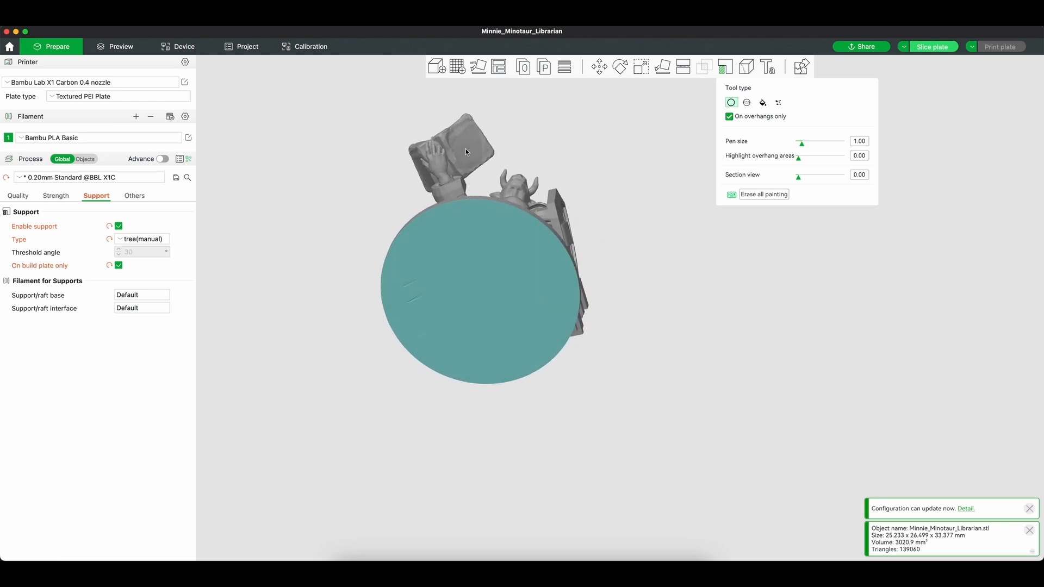
left_click_drag(337, 101, 335, 103)
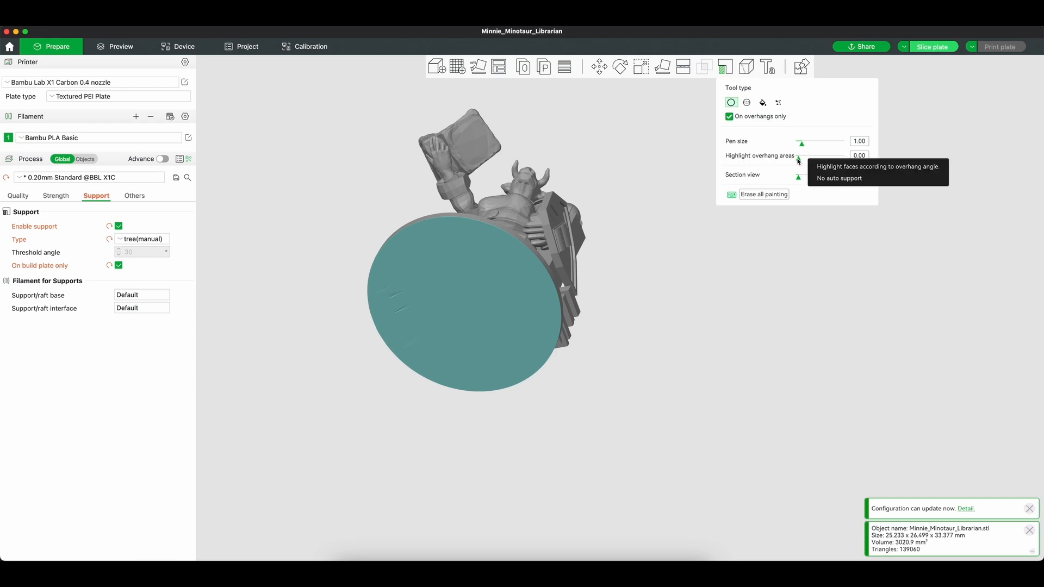
left_click_drag(797, 162, 816, 163)
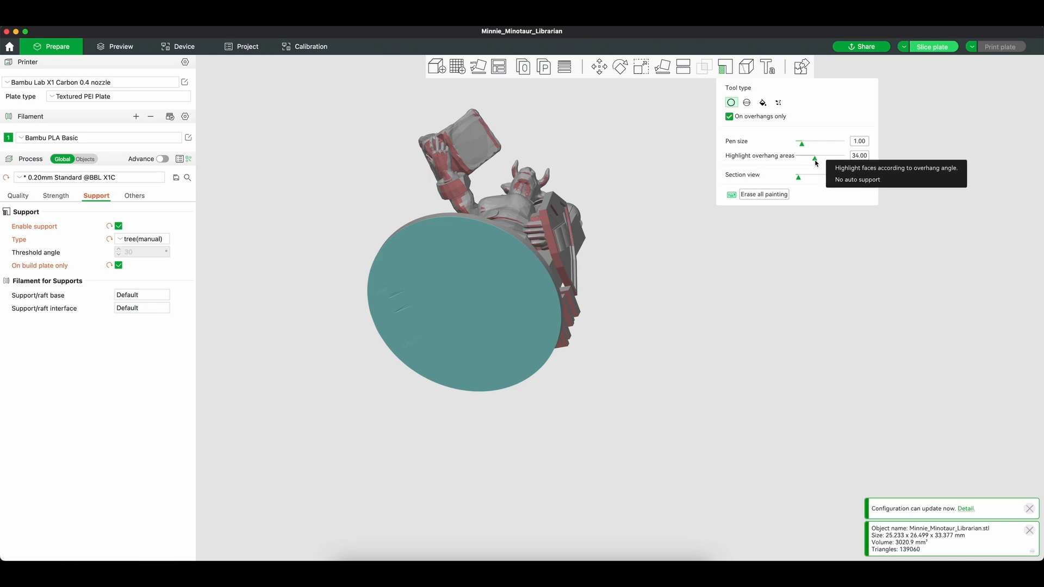
left_click_drag(816, 163, 815, 163)
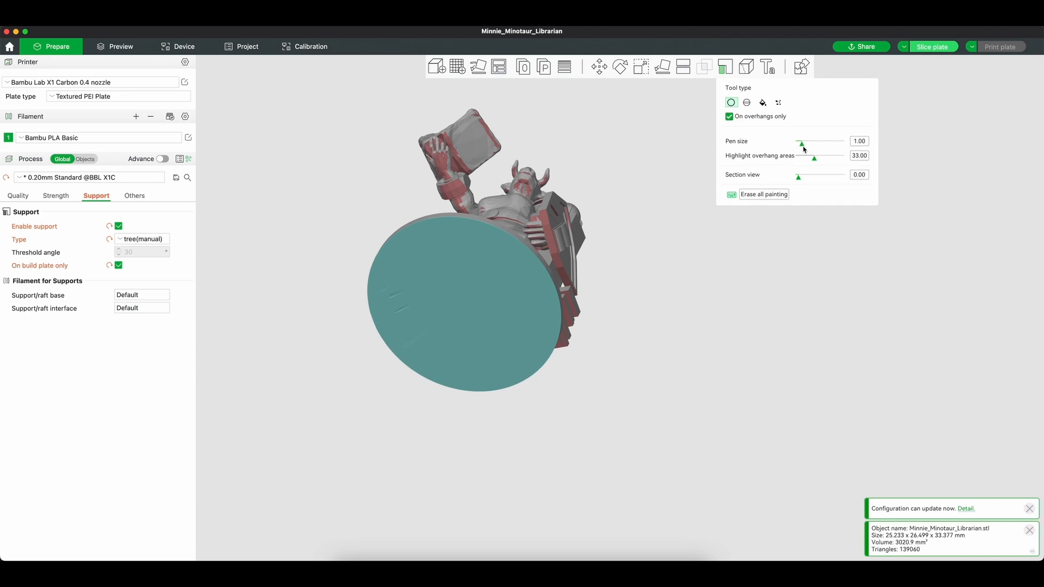
Step: Set the pen size to 0.73 and paint support along the lower edge of the miniature's shield
left_click_drag(801, 145, 807, 145)
left_click_drag(808, 145, 801, 147)
mouse_move(548, 227)
left_mouse_down()
mouse_move(567, 281)
mouse_move(619, 252)
mouse_move(611, 247)
left_mouse_up()
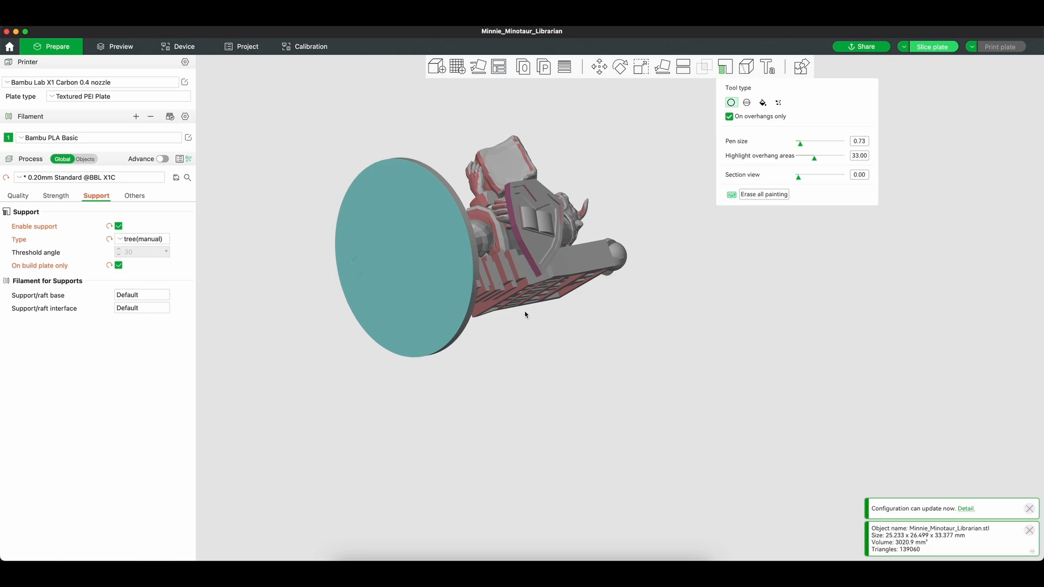
left_click_drag(531, 342, 550, 347)
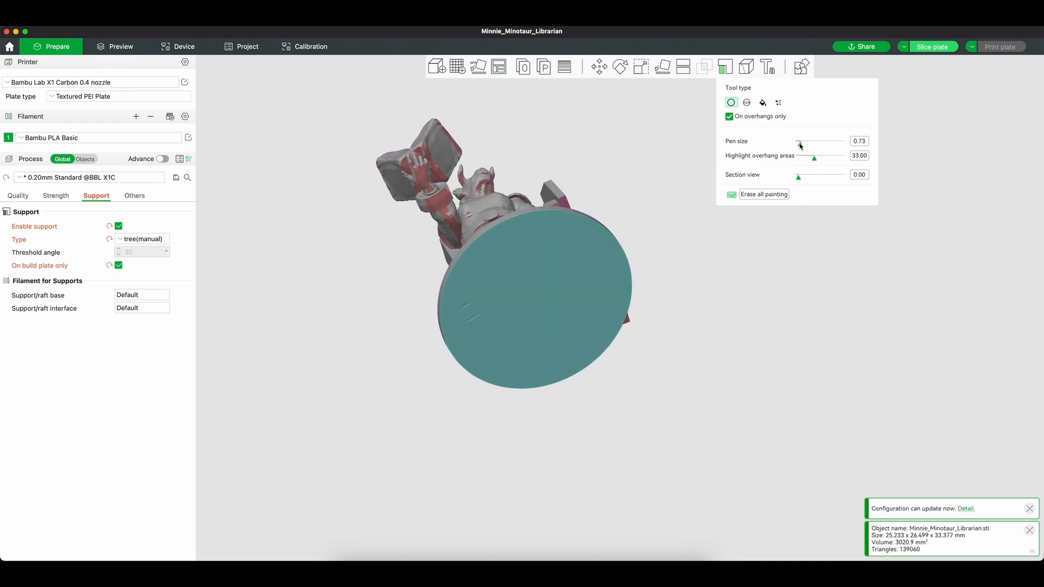
Step: Enlarge the pen size to 1.22, paint support under the hand holding the book, and finish support painting
left_click_drag(800, 146, 804, 144)
left_click_drag(422, 175, 427, 185)
left_click_drag(437, 203, 637, 169)
left_click_drag(614, 179, 637, 174)
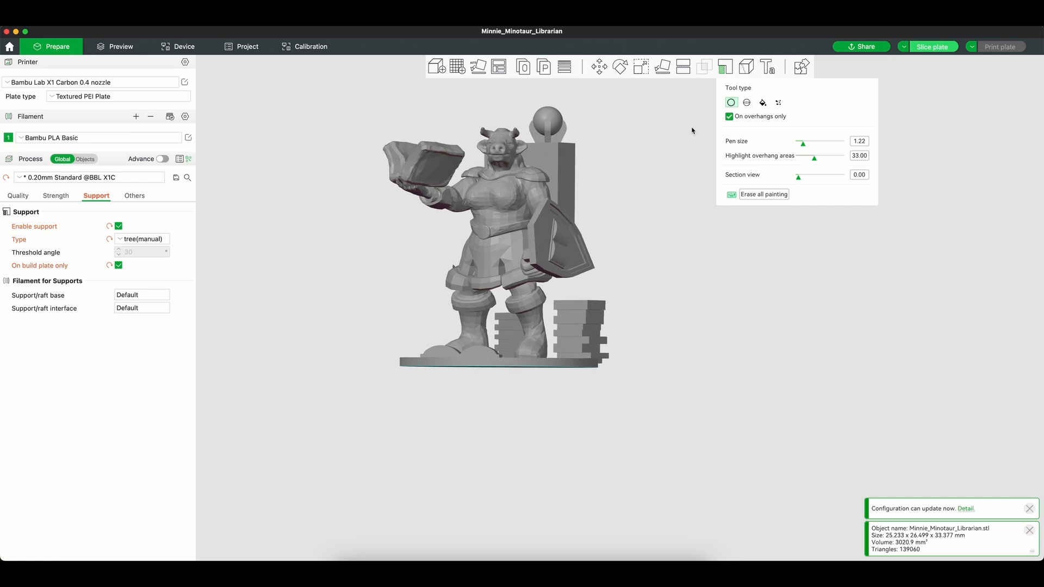
left_click(728, 67)
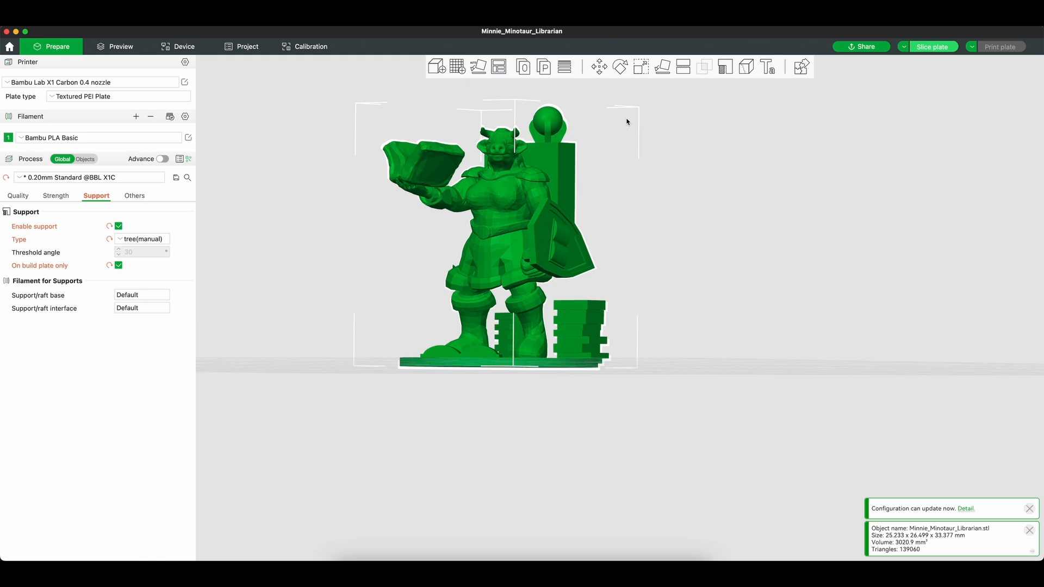
Step: Slice the plate with the painted tree supports and inspect them under the book and shield
scroll(657, 195, "up", 3)
scroll(645, 224, "down", 6)
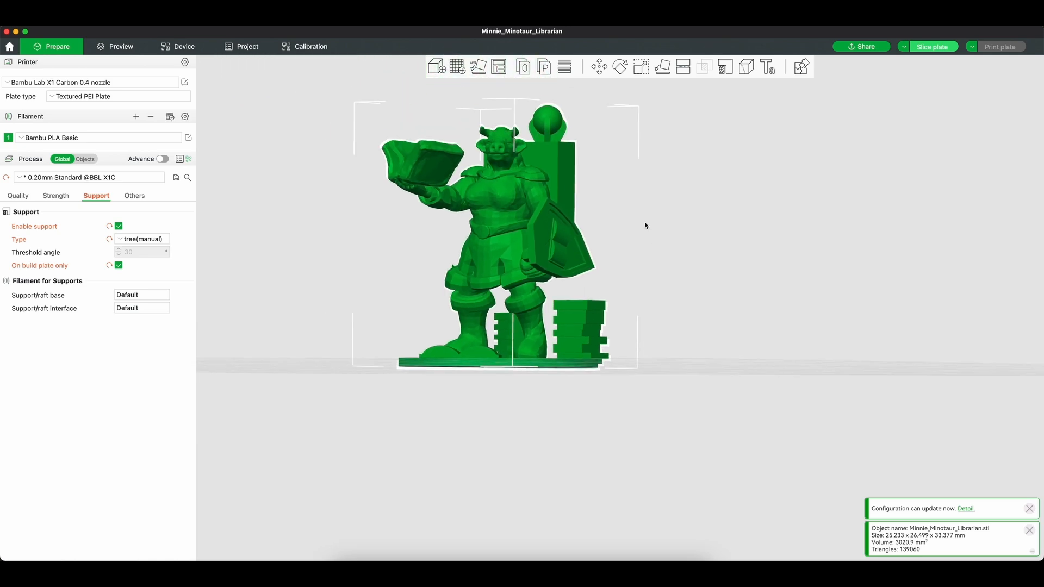
left_click_drag(694, 399, 697, 403)
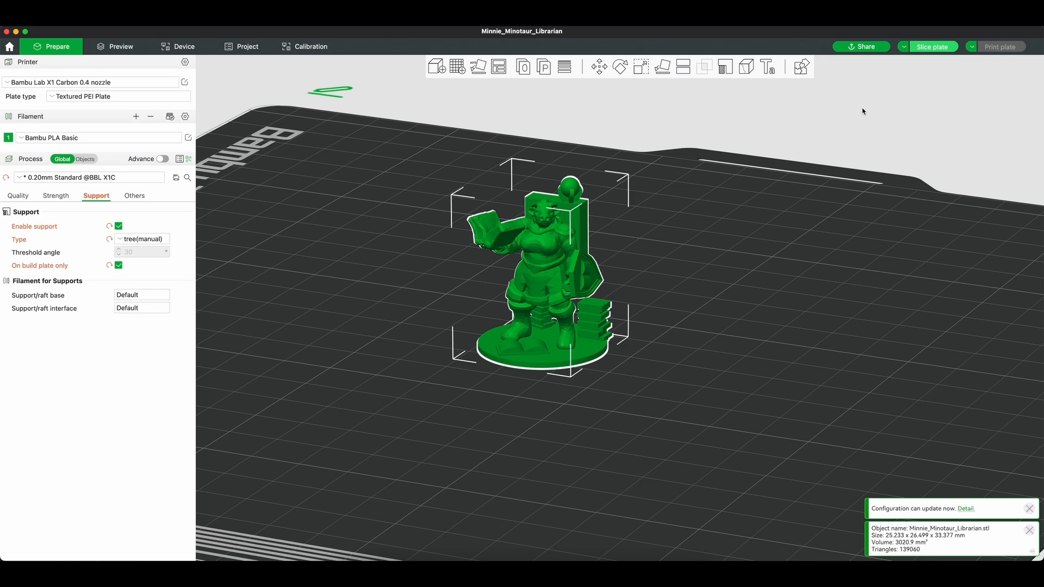
left_click(931, 48)
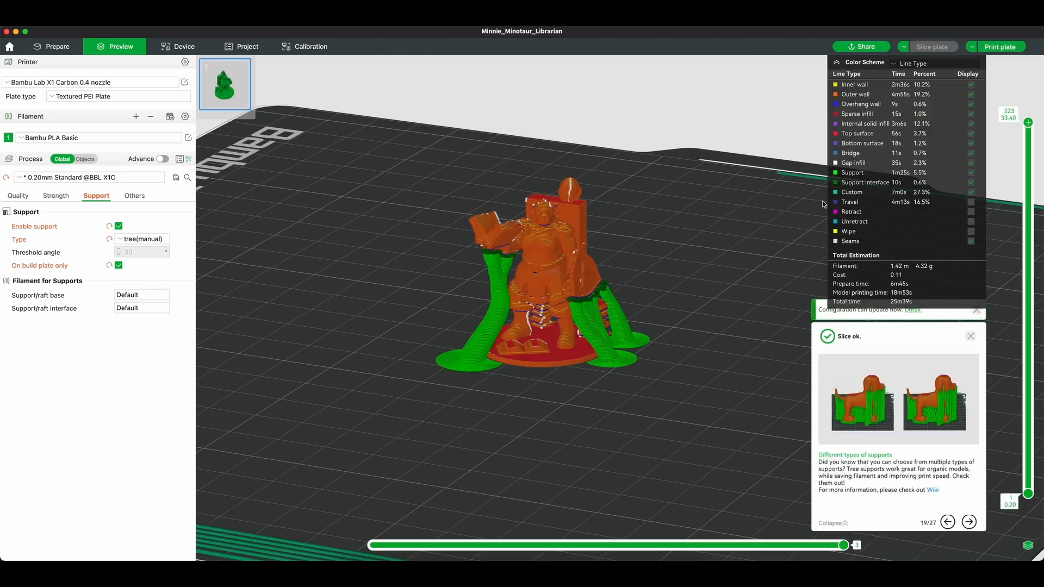
mouse_move(713, 284)
left_mouse_down()
mouse_move(690, 280)
mouse_move(721, 279)
mouse_move(648, 290)
mouse_move(698, 296)
left_mouse_up()
scroll(648, 292, "down", 5)
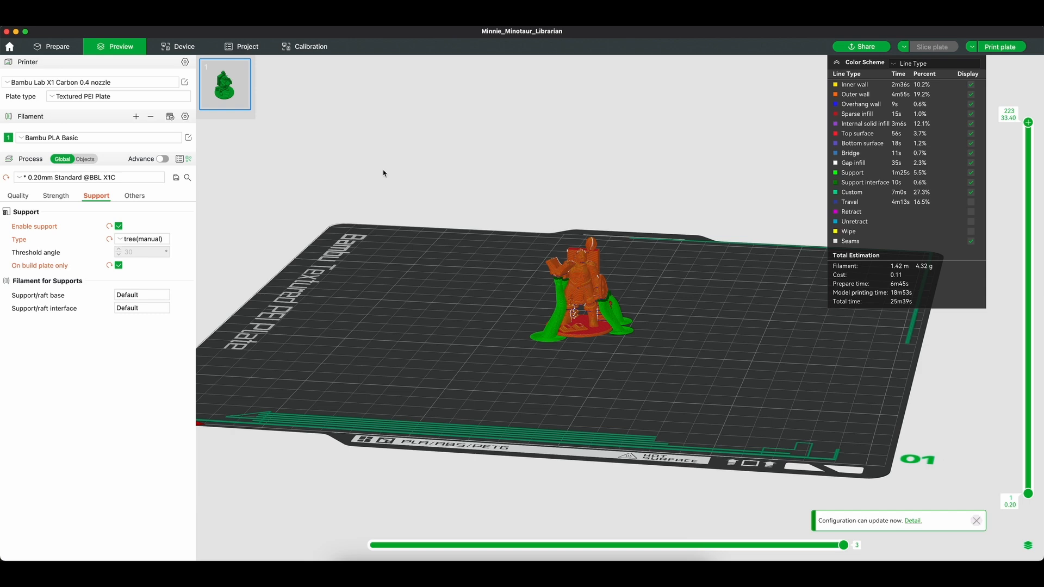
Step: Re-slice the plate with the brim type set to Outer brim only, and inspect the brim around the miniature's base
left_click(135, 199)
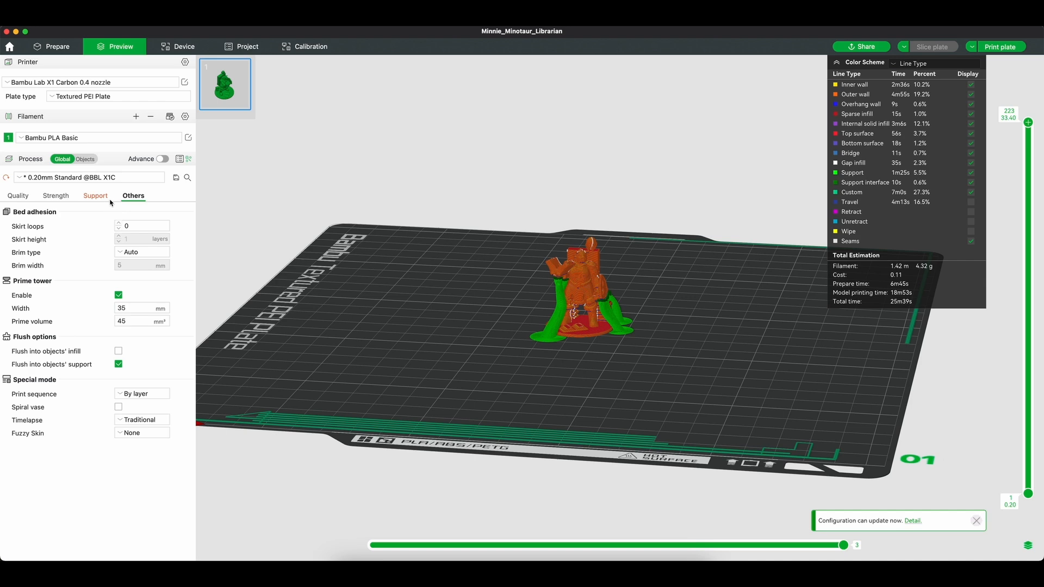
left_click(126, 254)
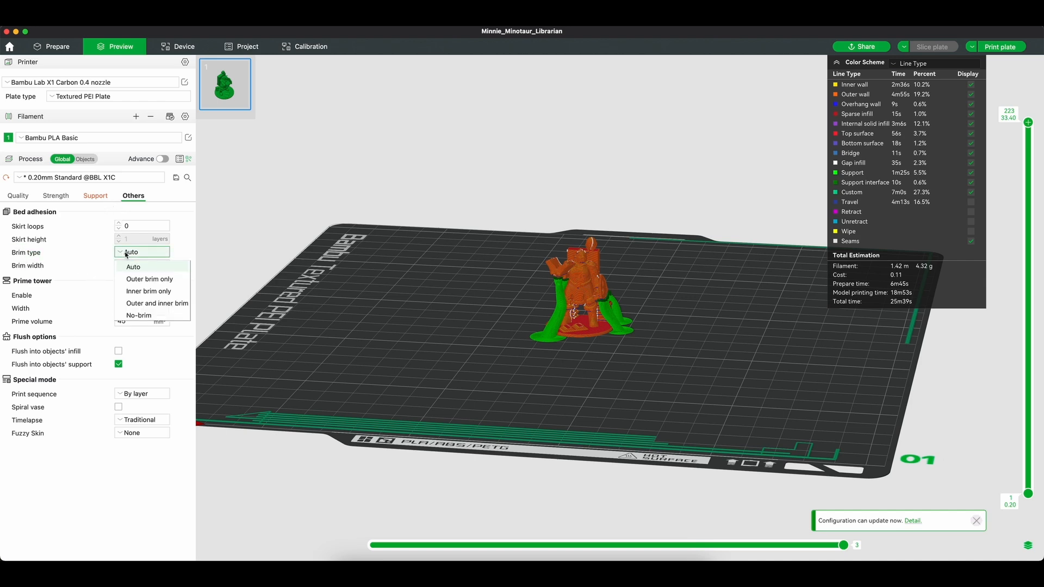
left_click(150, 278)
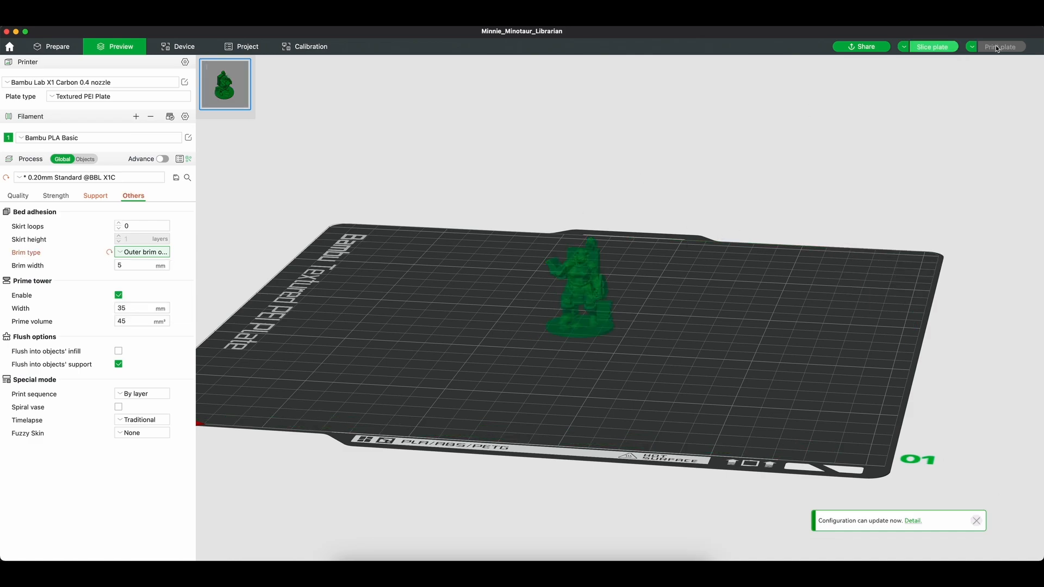
left_click(922, 48)
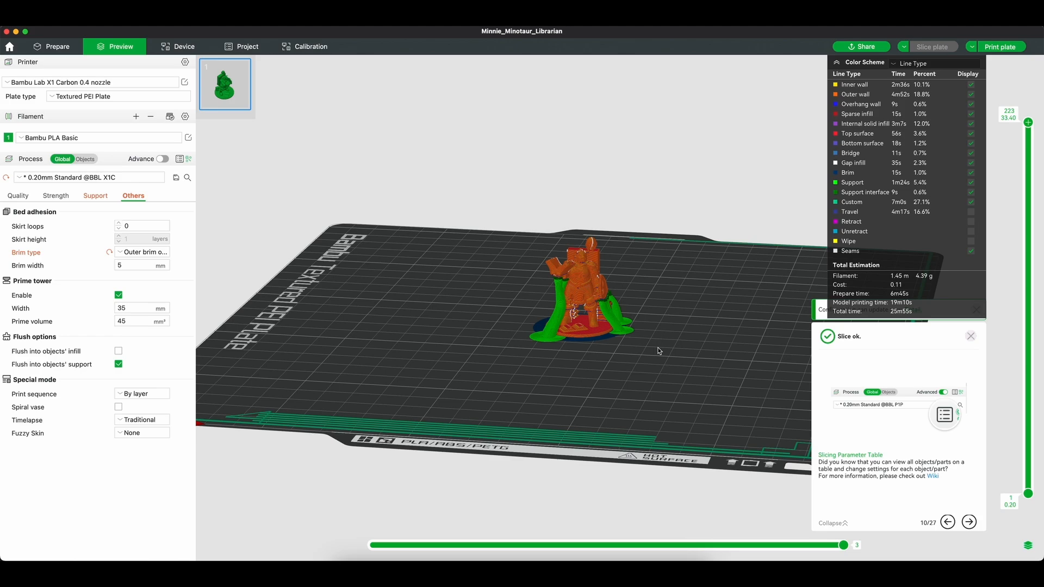
mouse_move(659, 351)
left_mouse_down()
mouse_move(684, 348)
mouse_move(631, 345)
mouse_move(650, 350)
left_mouse_up()
scroll(650, 350, "up", 3)
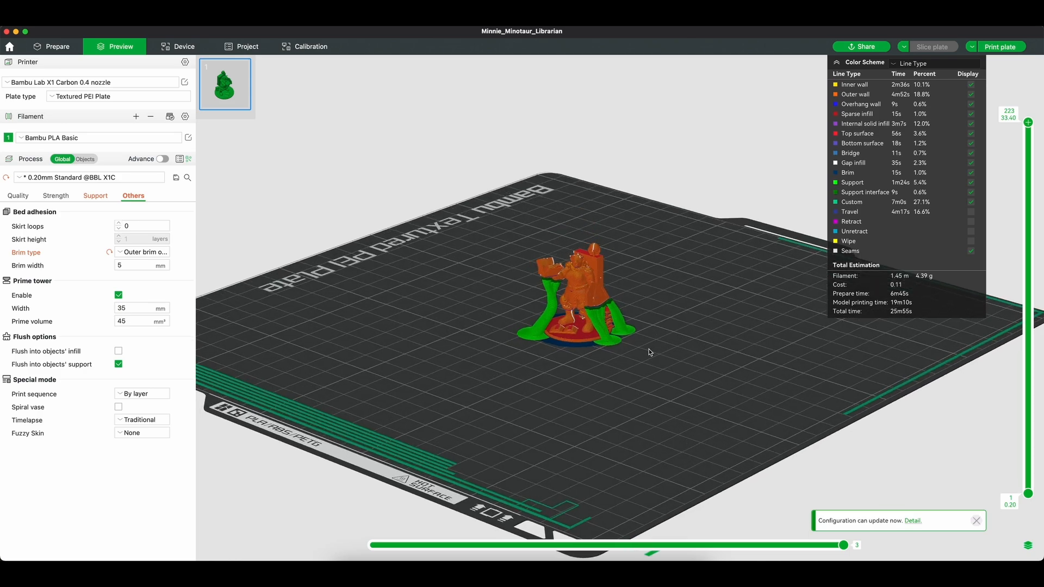
left_click_drag(649, 348, 648, 348)
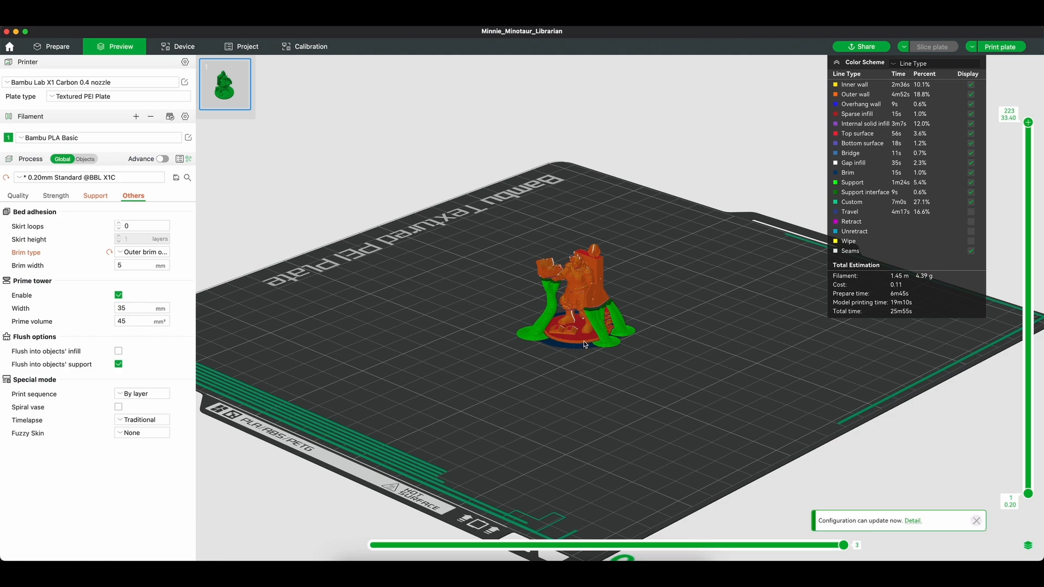
Step: Set the brim type back to Auto and slice the plate again
left_click(124, 253)
left_click(131, 266)
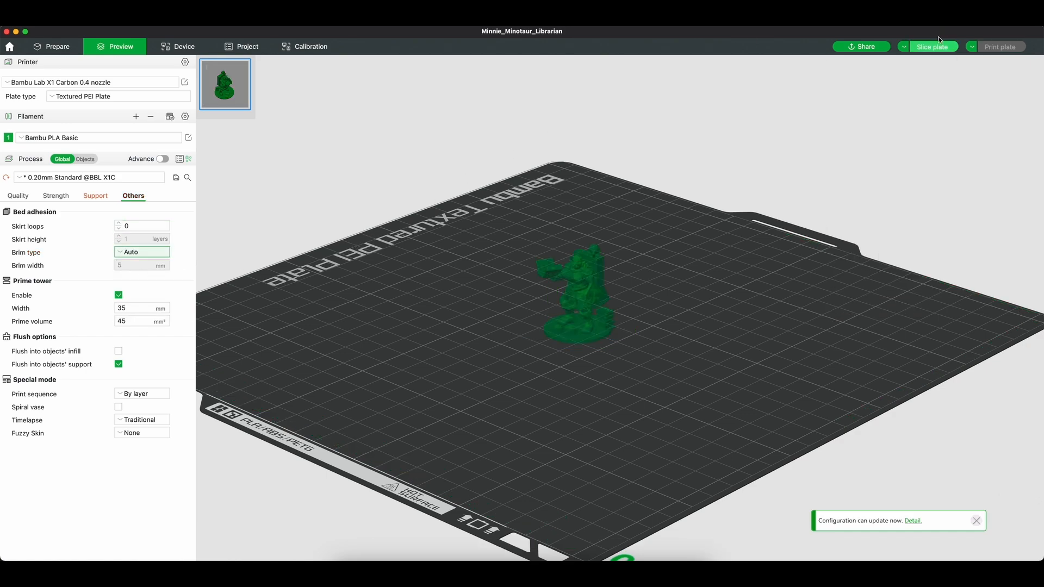
left_click(927, 50)
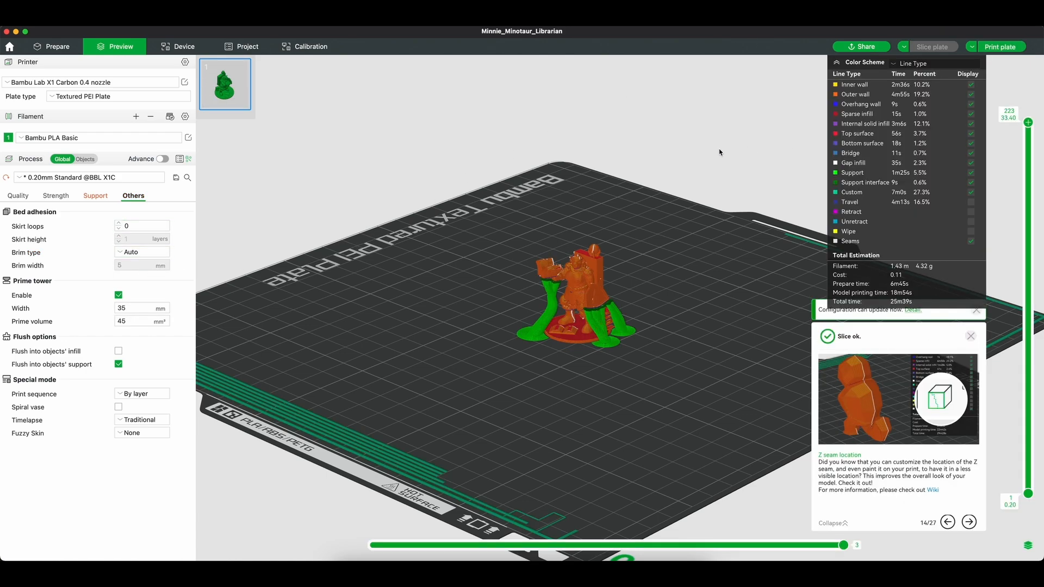